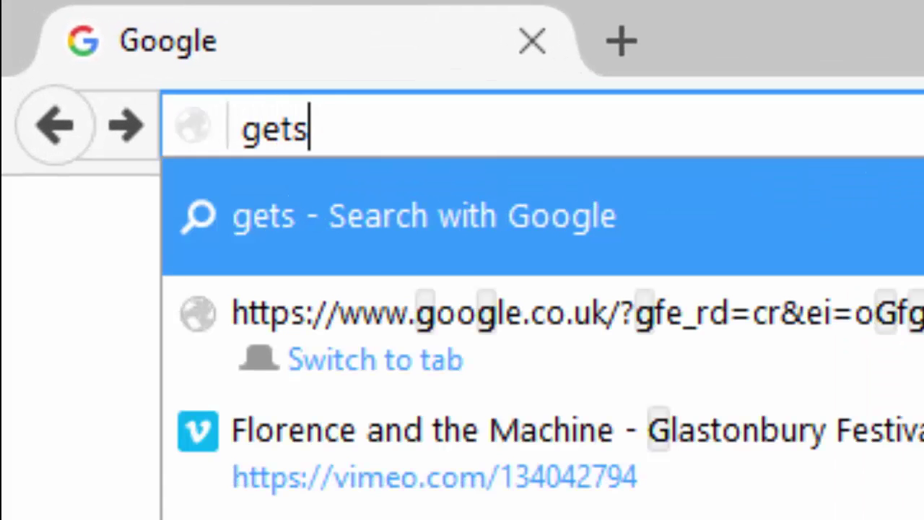
# - Download the Spigot 1.9 server file from getspigot.org and save spigot-1.9.jar
pyautogui.write('got.org')
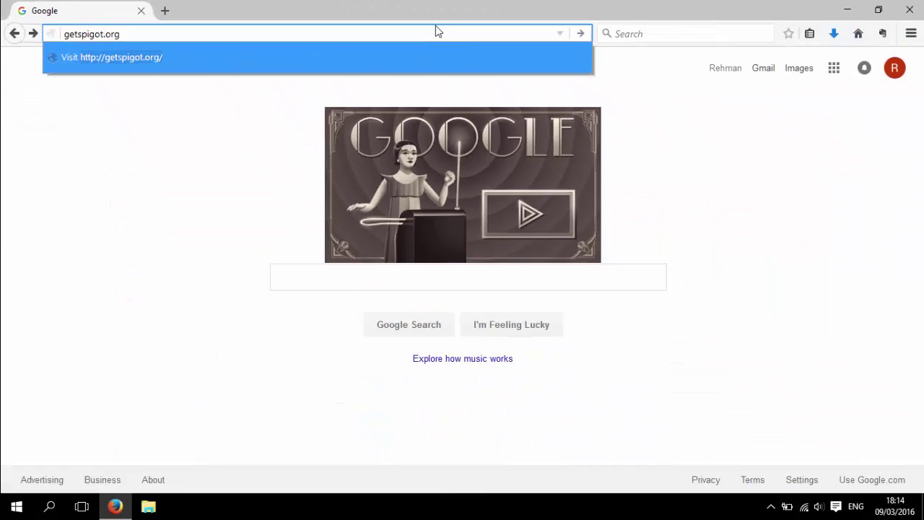
pyautogui.press('Return')
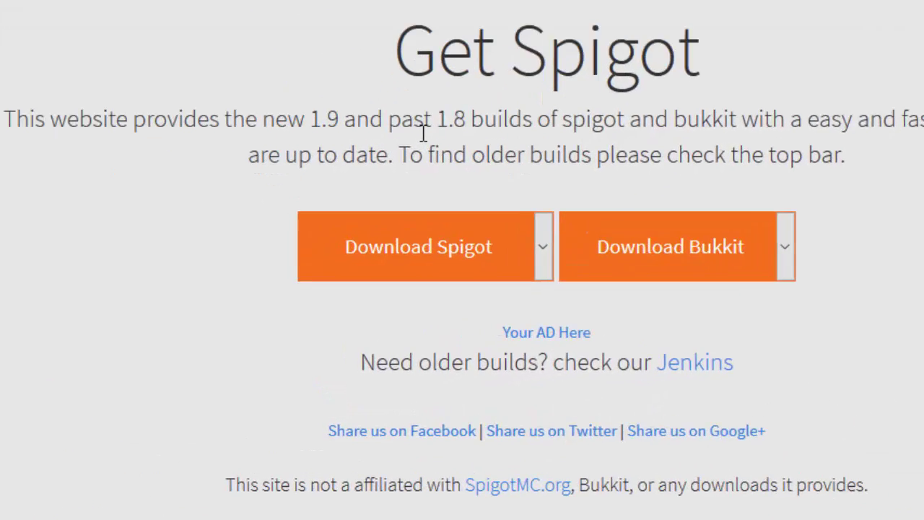
pyautogui.click(401, 306)
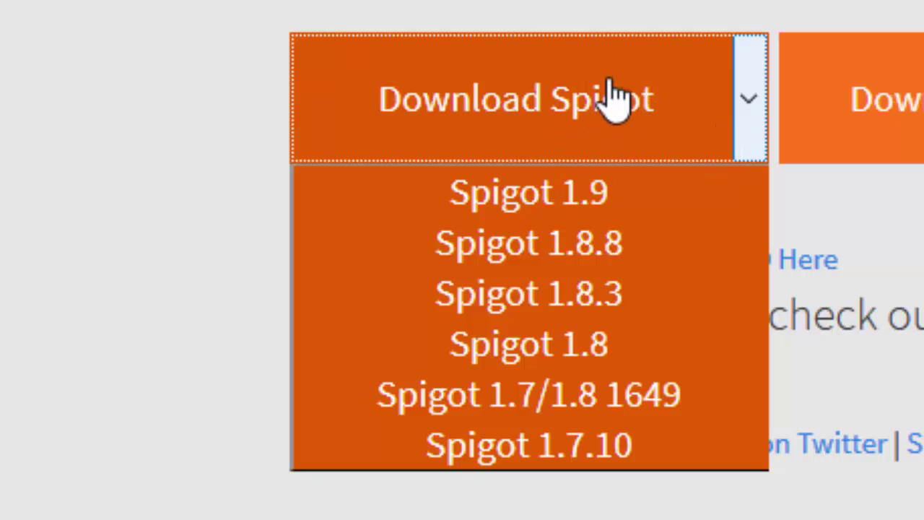
pyautogui.click(520, 194)
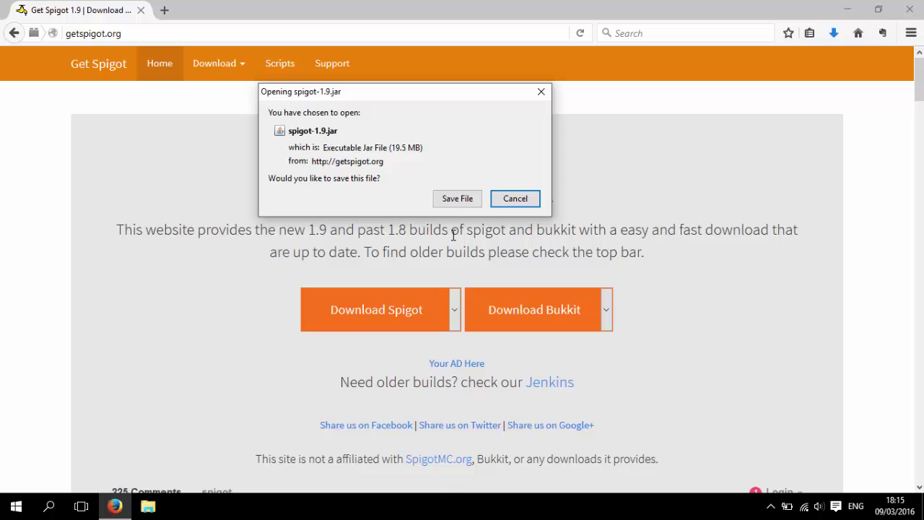
pyautogui.click(459, 200)
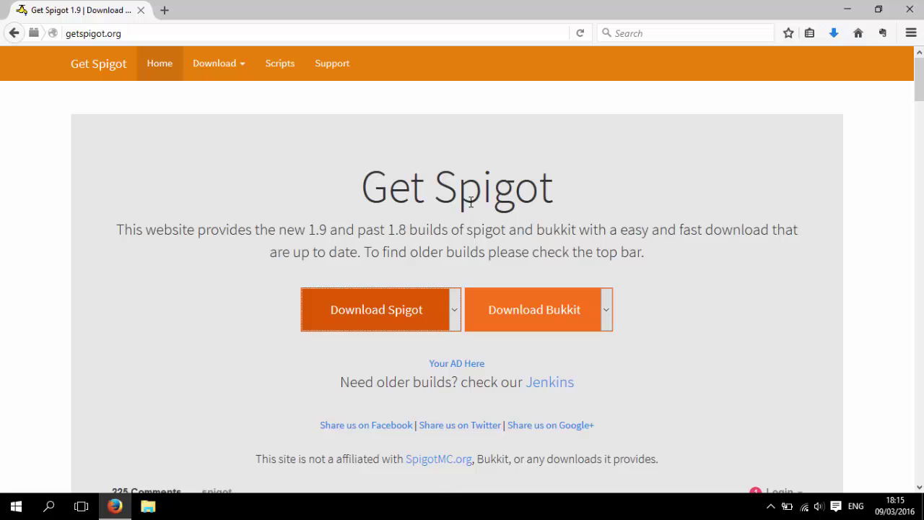
# - Create a folder named Spigot Server in Downloads and move the spigot-1.9 file into it
pyautogui.click(148, 506)
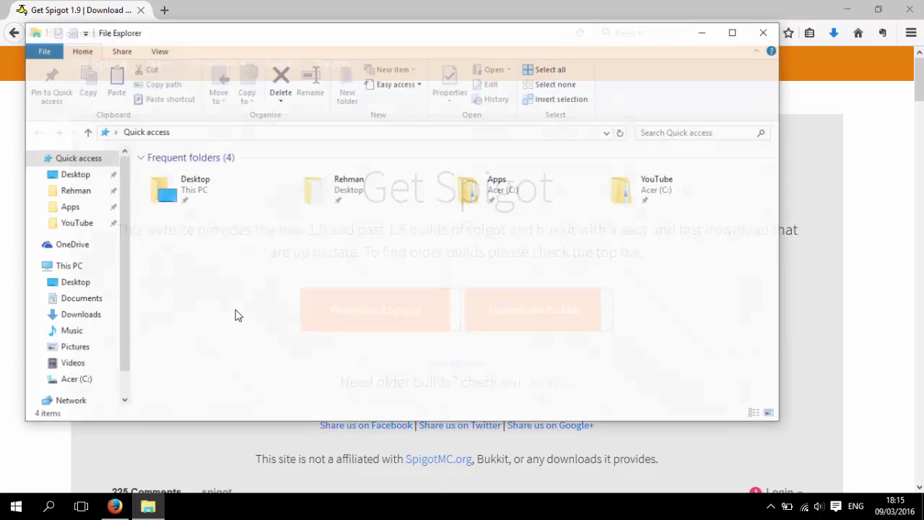
pyautogui.click(101, 318)
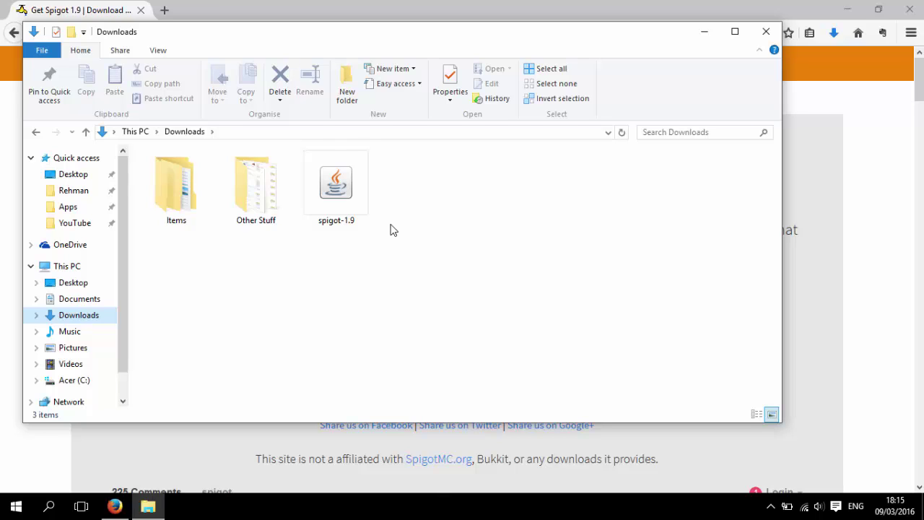
pyautogui.click(347, 90)
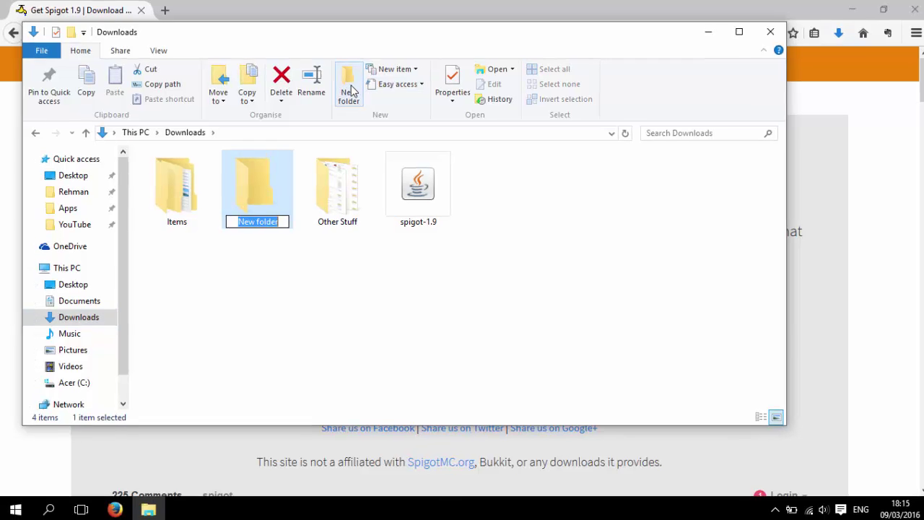
pyautogui.write('Spigot Server')
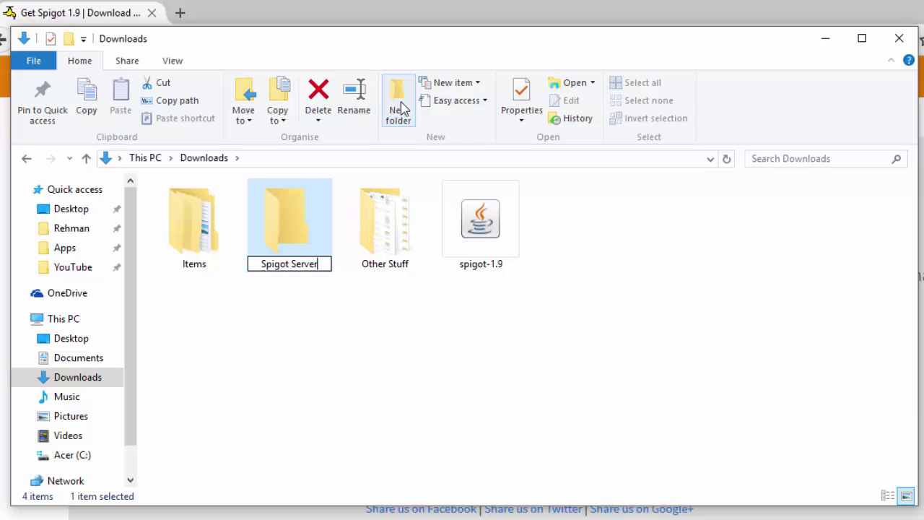
pyautogui.press('Return')
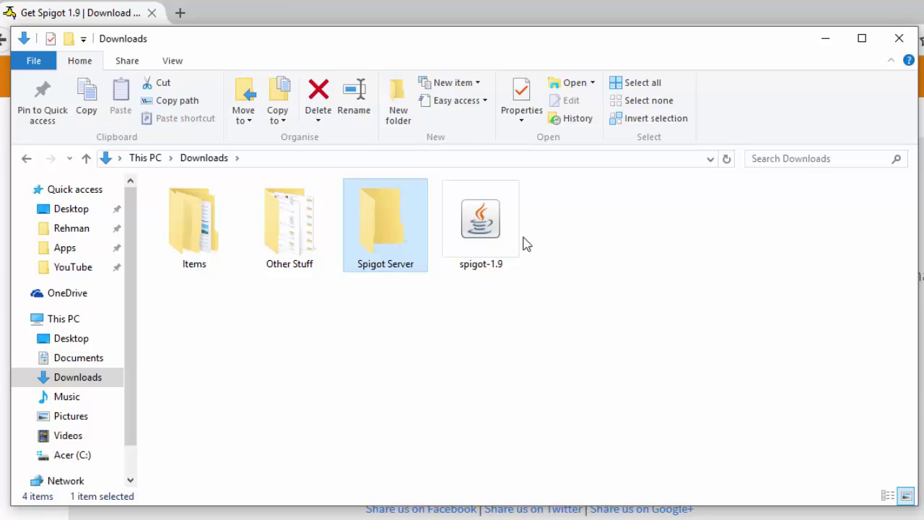
pyautogui.moveTo(495, 225); pyautogui.dragTo(405, 231)
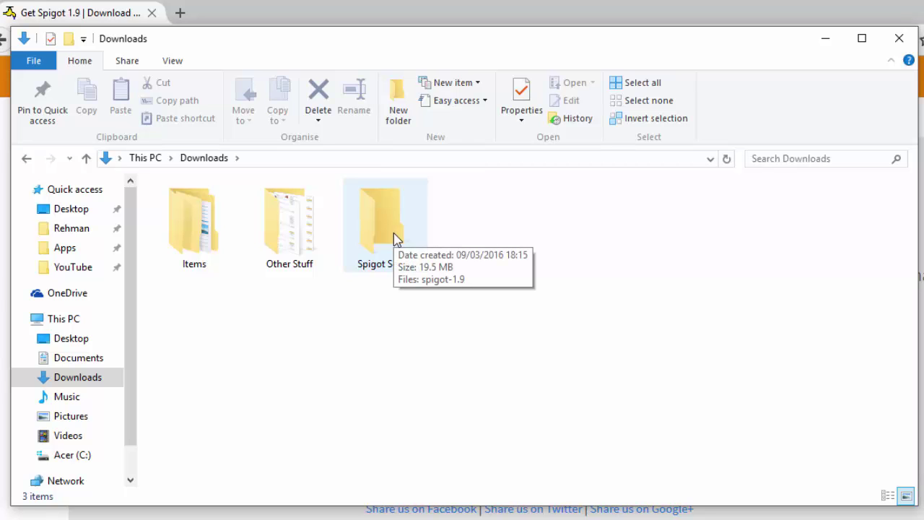
# - Rename the spigot-1.9 file inside the Spigot Server folder as spigot
pyautogui.doubleClick(395, 238)
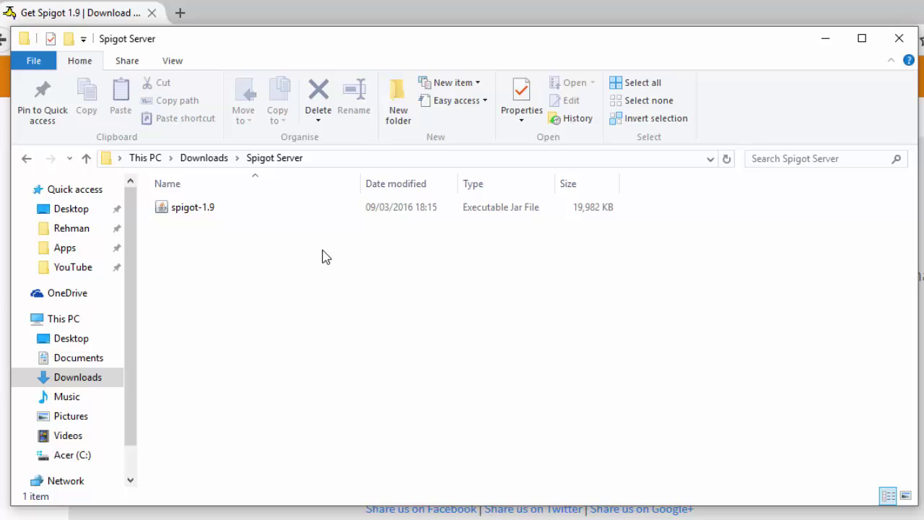
pyautogui.click(206, 213)
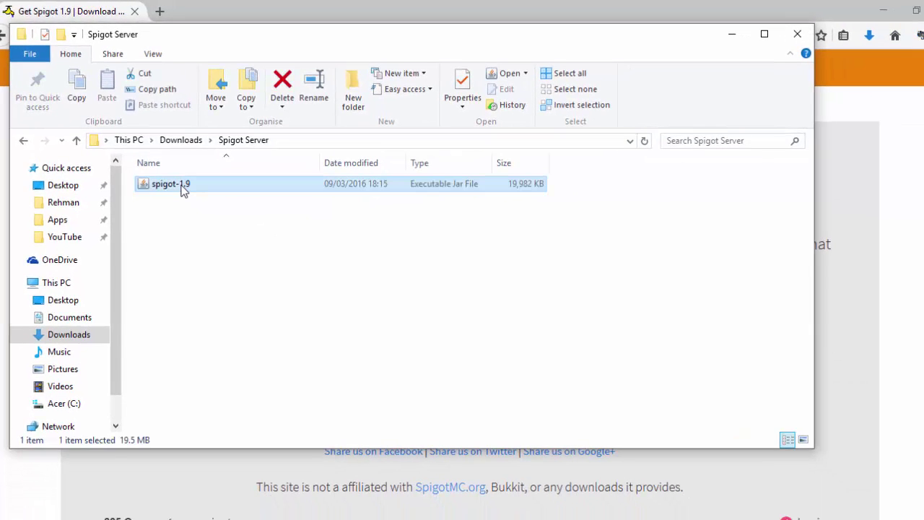
pyautogui.rightClick(184, 190)
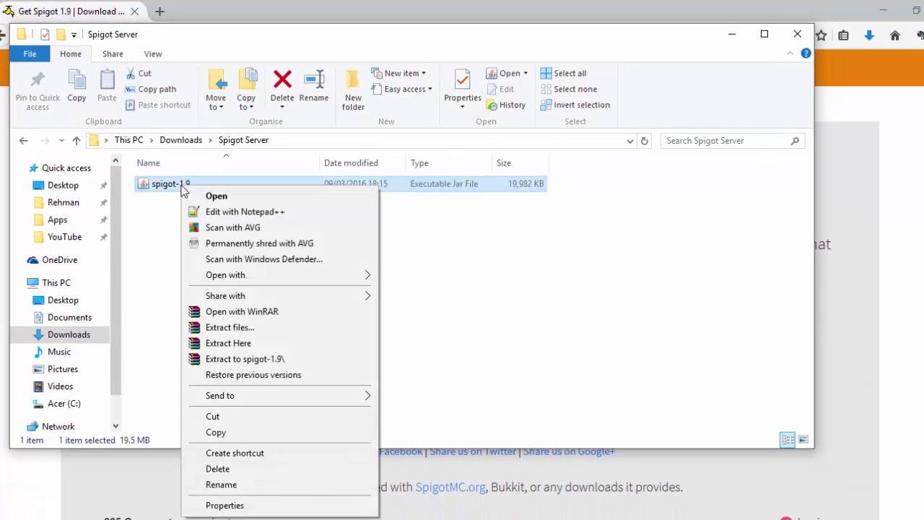
pyautogui.click(231, 484)
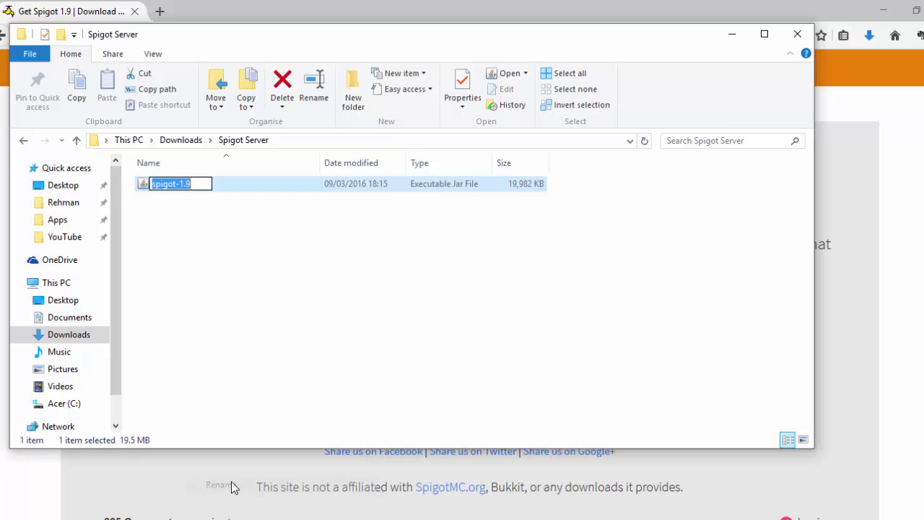
pyautogui.write('spigot')
pyautogui.press('Return')
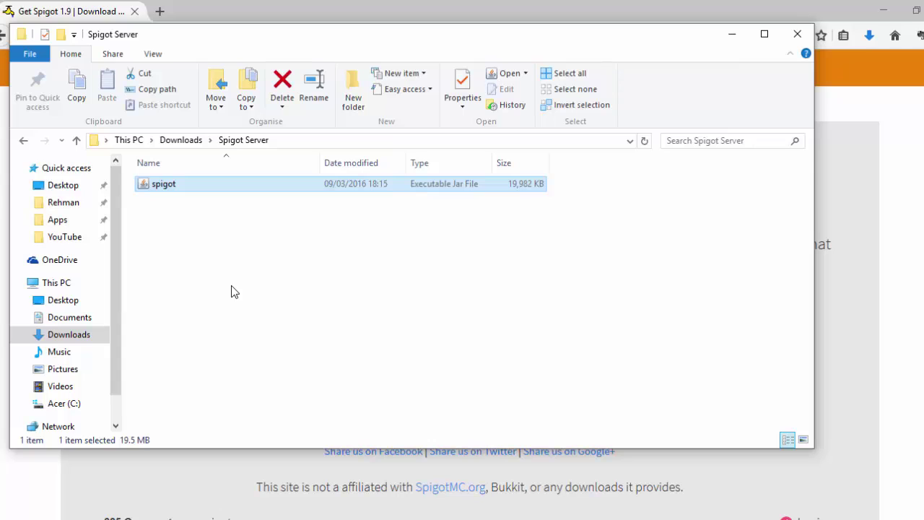
# - Create a new text document named run in the Spigot Server folder
pyautogui.rightClick(192, 231)
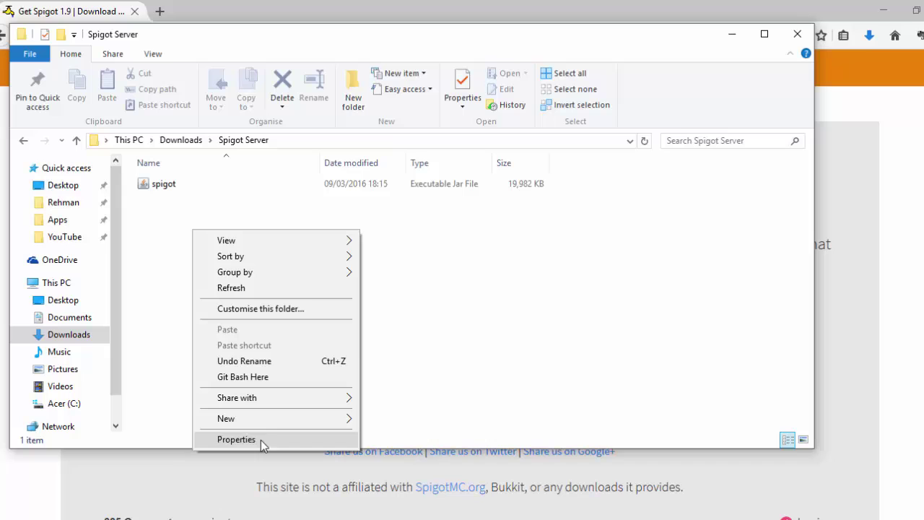
pyautogui.moveTo(253, 420)
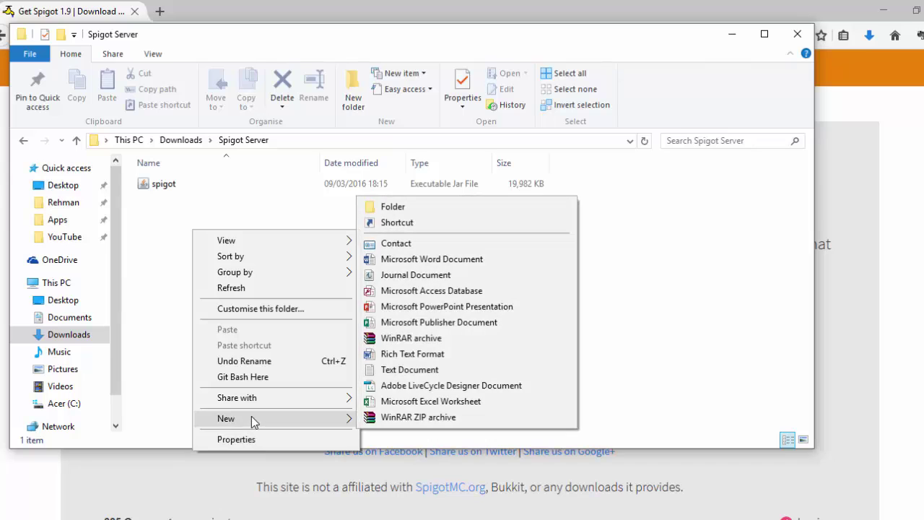
pyautogui.click(391, 369)
pyautogui.write('run')
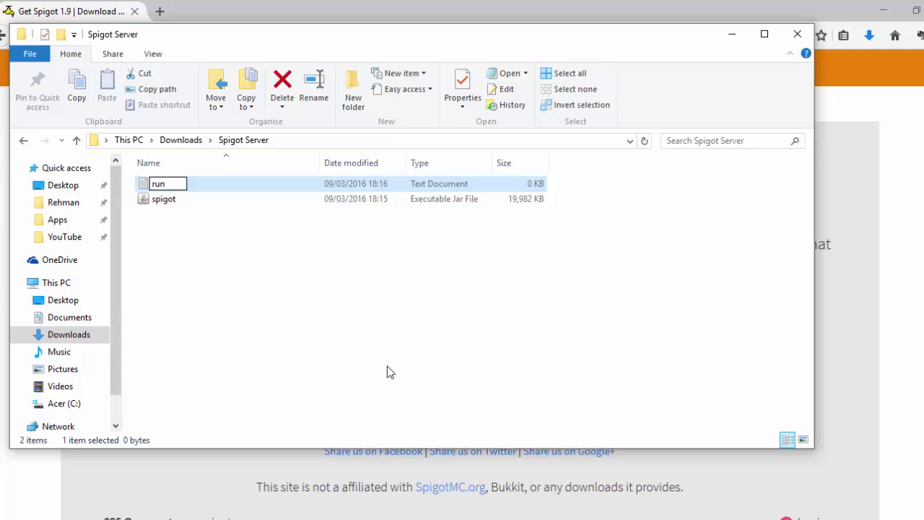
pyautogui.press('Return')
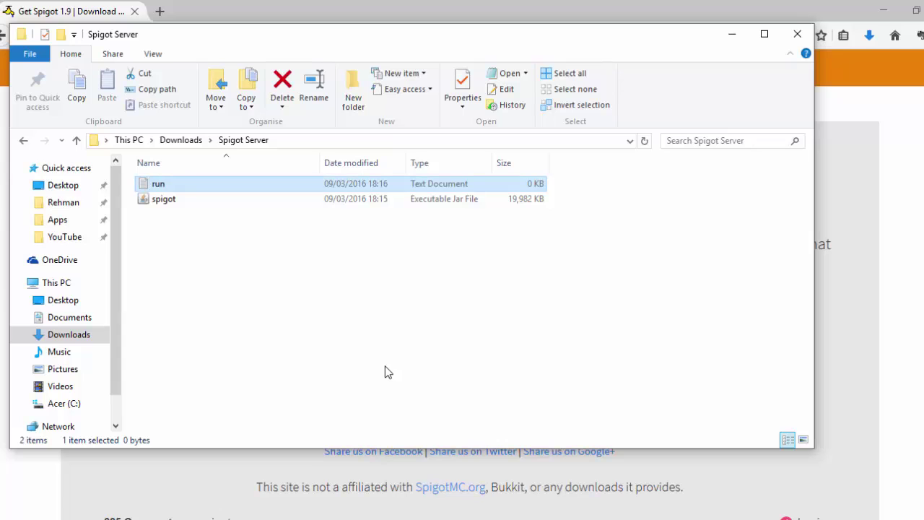
# - Open the run text document and paste the launch command "java -Xmx2G -Xms2G -jar spigot.jar"
pyautogui.doubleClick(277, 183)
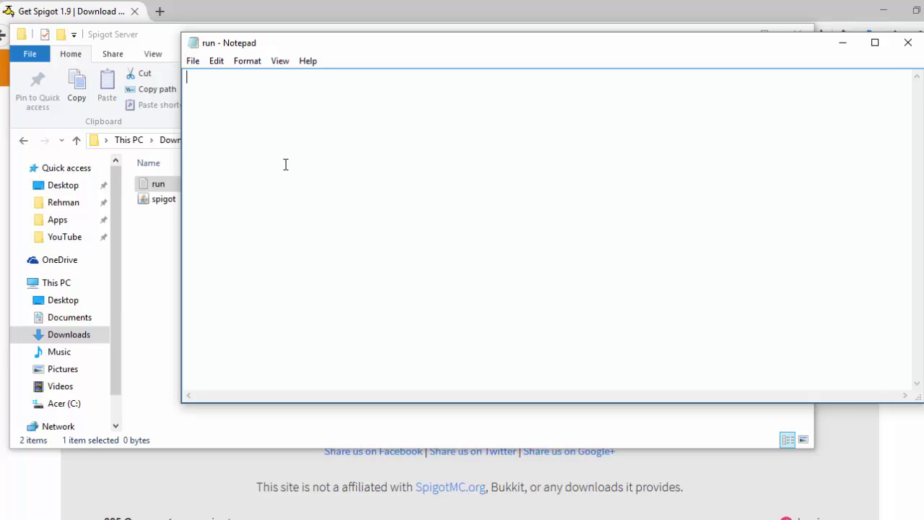
pyautogui.rightClick(286, 164)
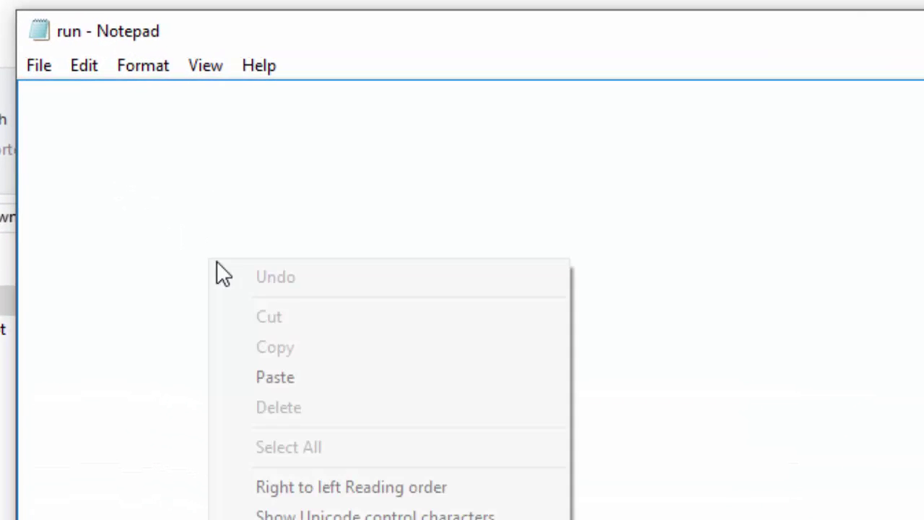
pyautogui.click(276, 385)
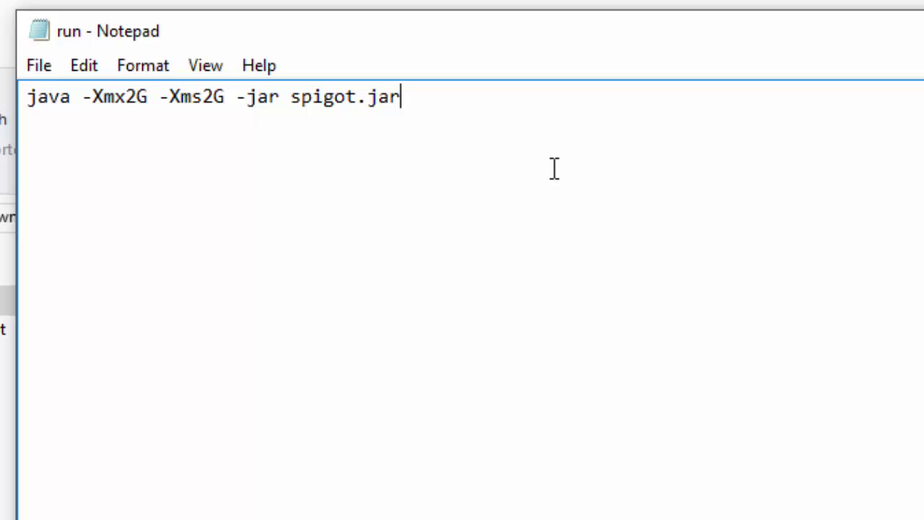
# - Set both the -Xmx and -Xms memory values in the launch command to 3G
pyautogui.press('Left')
pyautogui.press('Left')
pyautogui.press('Left')
pyautogui.press('Left')
pyautogui.press('Left')
pyautogui.press('Left')
pyautogui.press('Left')
pyautogui.press('Left')
pyautogui.press('Left')
pyautogui.press('Left')
pyautogui.press('Left')
pyautogui.press('Left')
pyautogui.press('Left')
pyautogui.press('Left')
pyautogui.press('Left')
pyautogui.press('Left')
pyautogui.press('Left')
pyautogui.press('Left')
pyautogui.press('Left')
pyautogui.press('Left')
pyautogui.press('Left')
pyautogui.press('Left')
pyautogui.press('Left')
pyautogui.press('Left')
pyautogui.press('BackSpace')
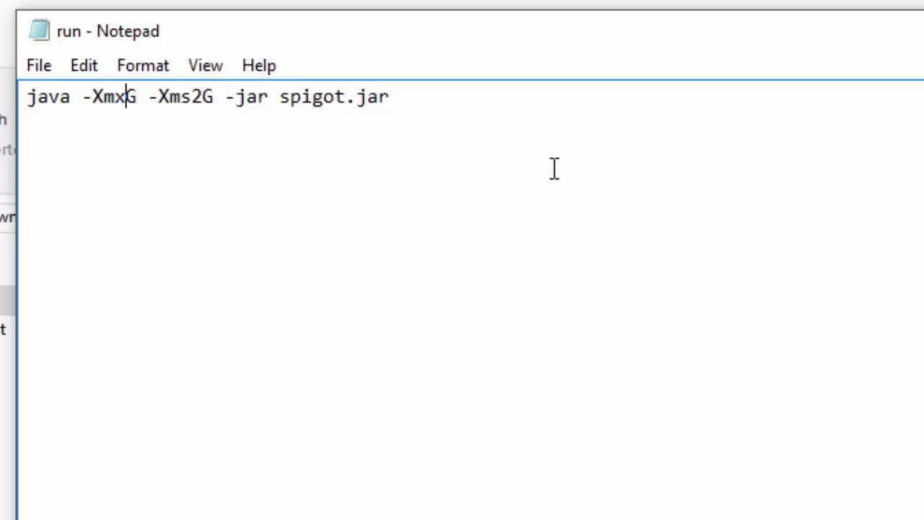
pyautogui.write('3')
pyautogui.press('Right')
pyautogui.press('Right')
pyautogui.press('Right')
pyautogui.press('Right')
pyautogui.press('Right')
pyautogui.press('Right')
pyautogui.press('Right')
pyautogui.press('Right')
pyautogui.press('Left')
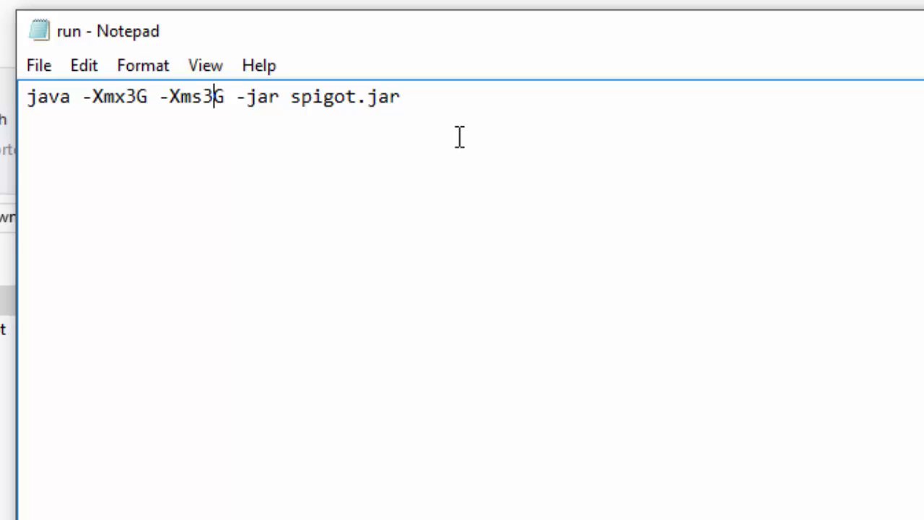
# - Try 4G as the -Xms value and set the -Xmx and -Xms values back to 3G
pyautogui.write('=')
pyautogui.press('BackSpace')
pyautogui.press('BackSpace')
pyautogui.write('4')
pyautogui.press('Left')
pyautogui.press('Left')
pyautogui.press('Left')
pyautogui.press('Left')
pyautogui.press('Left')
pyautogui.press('Left')
pyautogui.press('Left')
pyautogui.press('Left')
pyautogui.press('Right')
pyautogui.press('BackSpace')
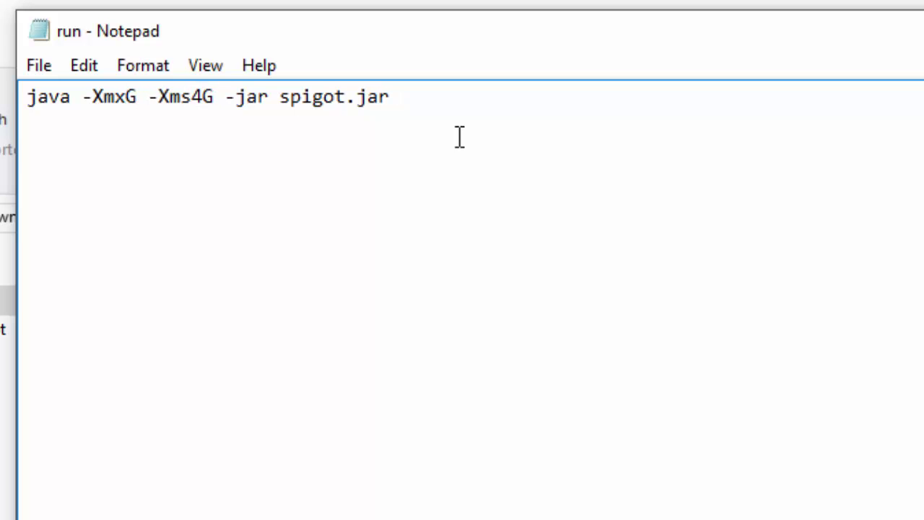
pyautogui.write('3')
pyautogui.press('Right')
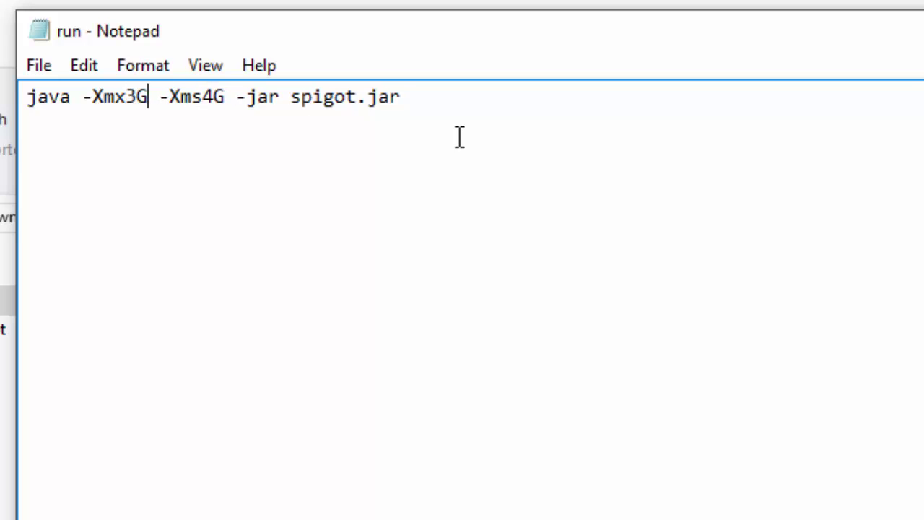
pyautogui.press('Right')
pyautogui.press('Right')
pyautogui.press('Right')
pyautogui.press('Right')
pyautogui.press('Right')
pyautogui.press('Right')
pyautogui.press('BackSpace')
pyautogui.write('3')
# - Save the launch command as run.bat in the Spigot Server folder with the All Files type, and close the document
pyautogui.click(384, 175)
pyautogui.click(54, 65)
pyautogui.click(97, 185)
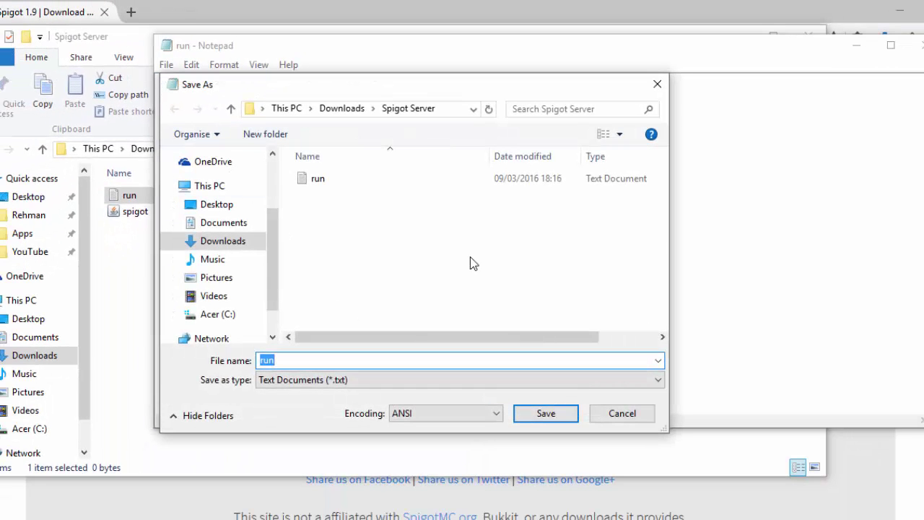
pyautogui.moveTo(486, 87); pyautogui.dragTo(532, 41)
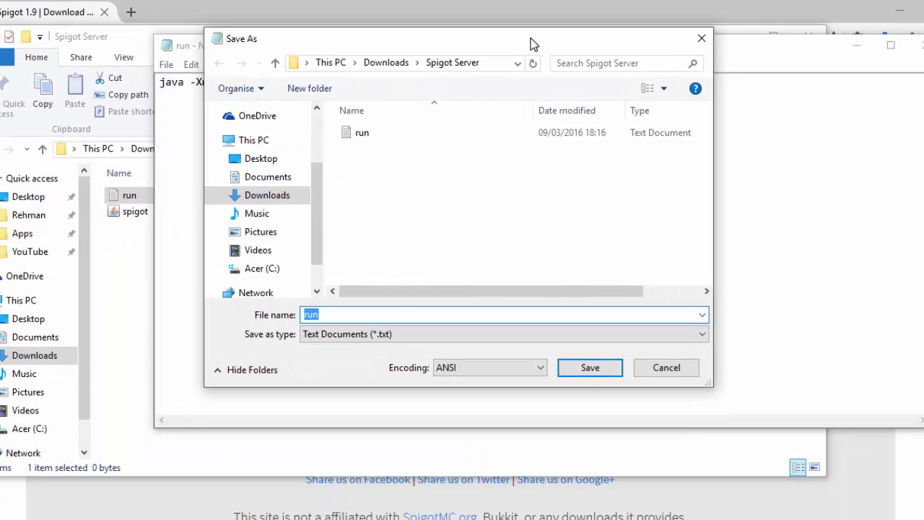
pyautogui.click(377, 342)
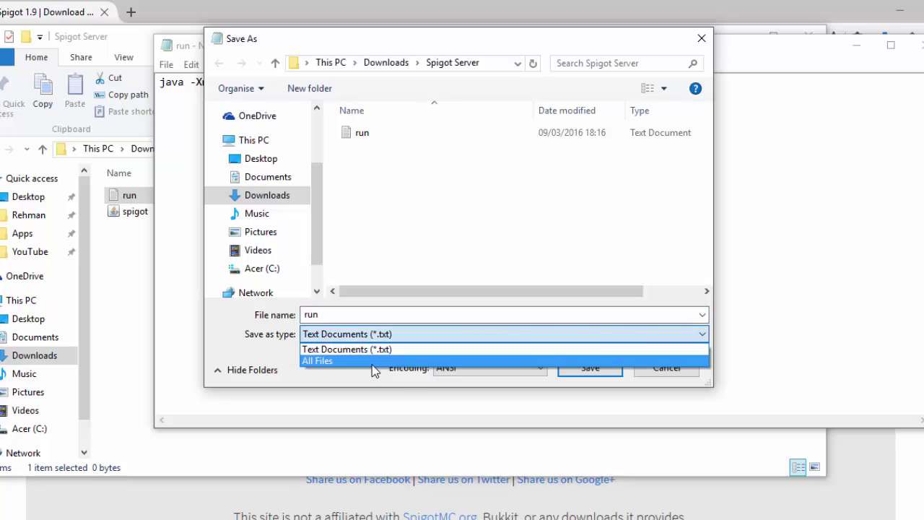
pyautogui.click(372, 359)
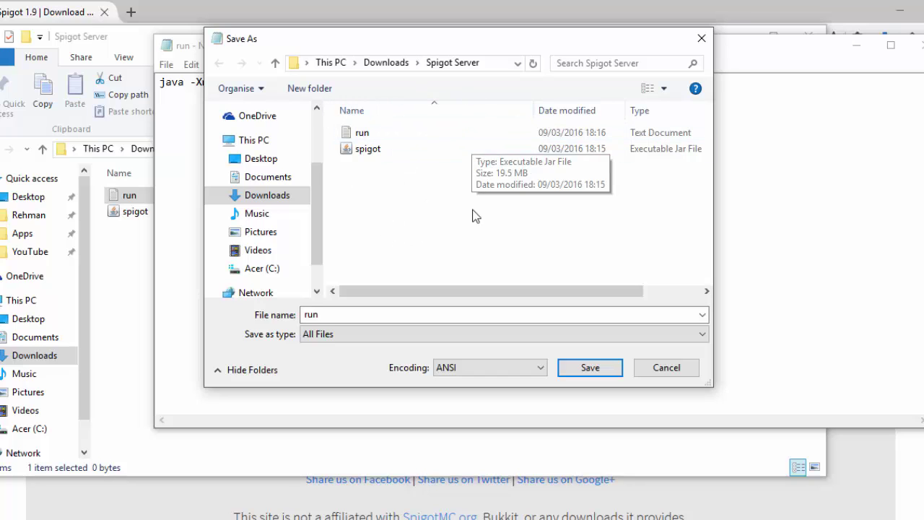
pyautogui.doubleClick(355, 312)
pyautogui.write('run')
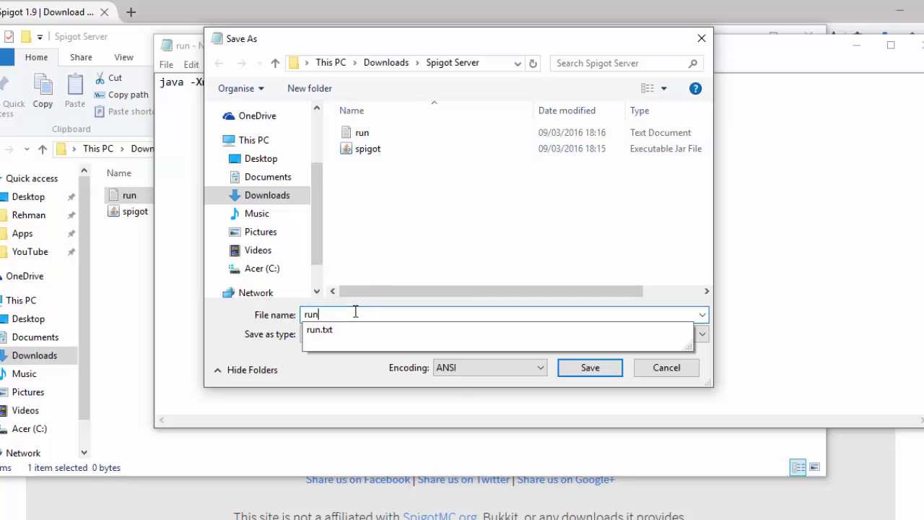
pyautogui.write('.bat')
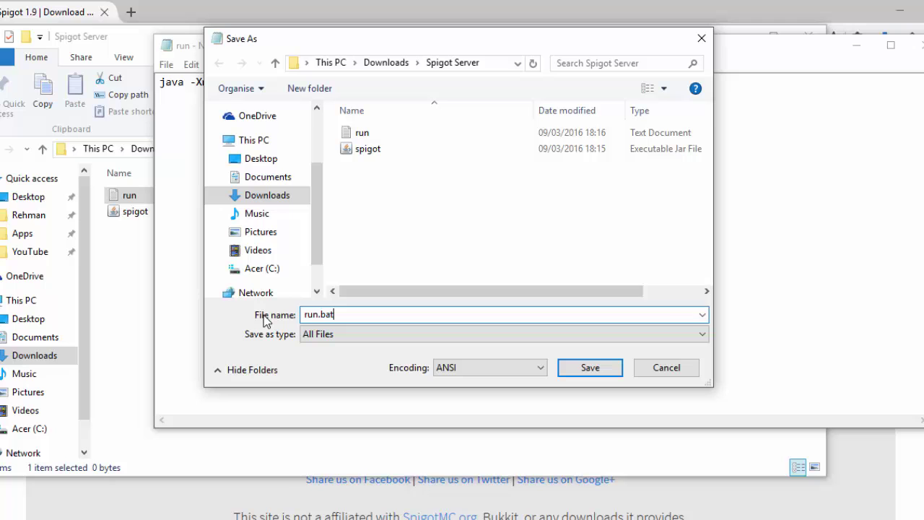
pyautogui.click(602, 369)
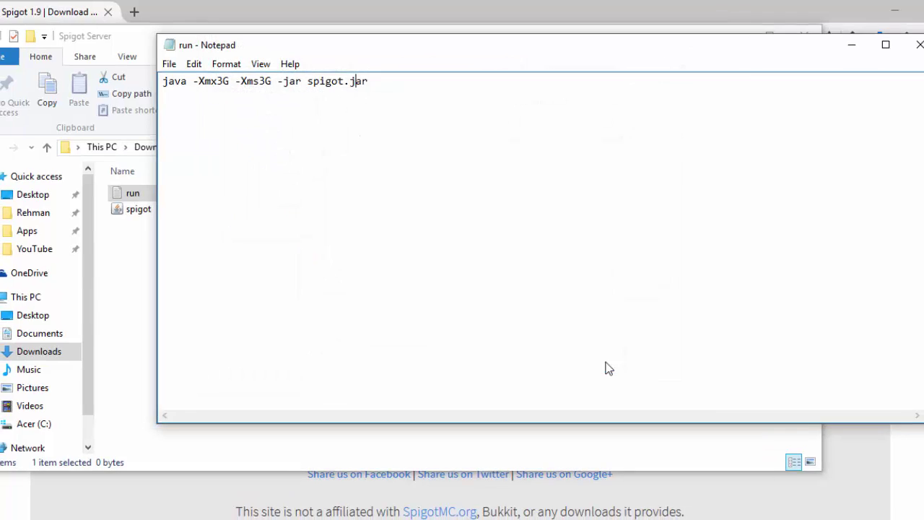
pyautogui.click(870, 40)
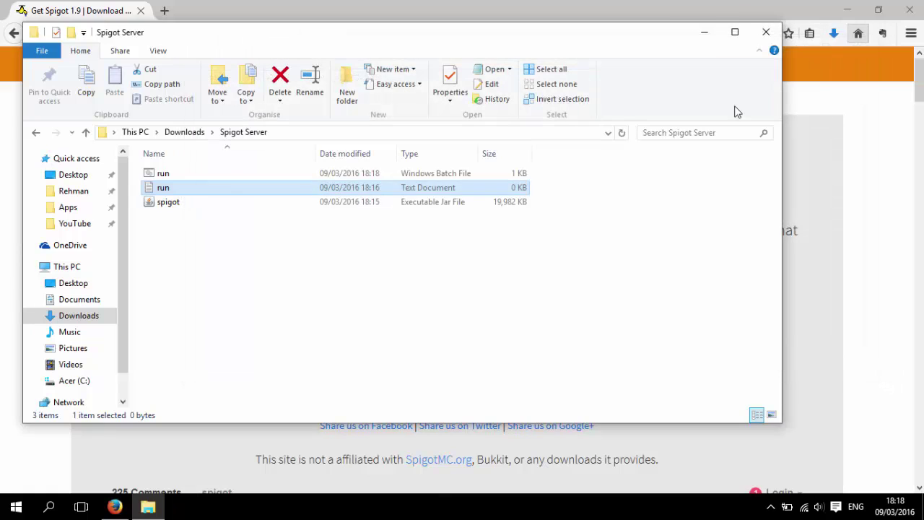
# - Launch the run batch file in the Spigot Server folder and move its console window off the file list
pyautogui.click(561, 226)
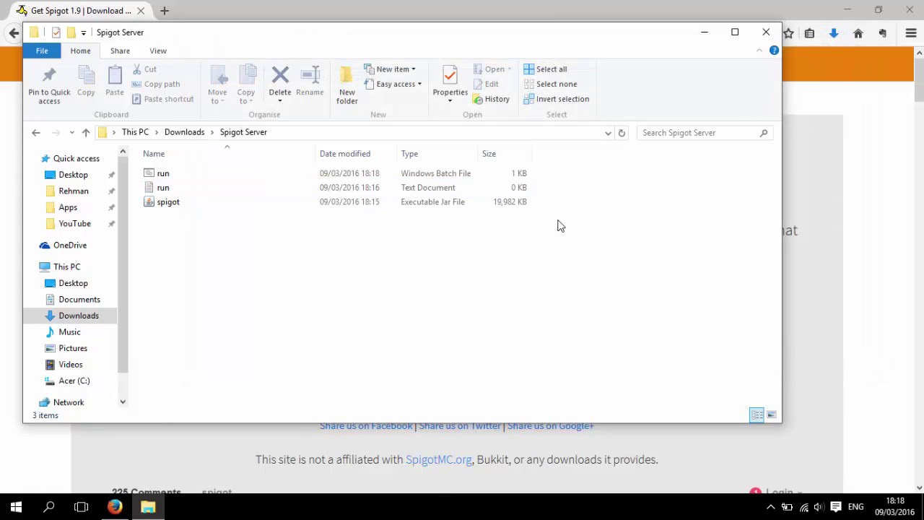
pyautogui.doubleClick(165, 174)
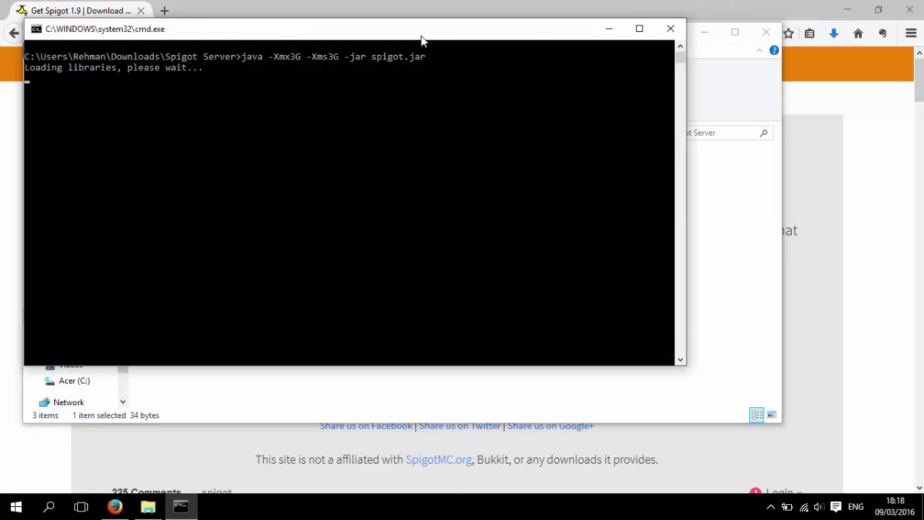
pyautogui.moveTo(423, 41); pyautogui.dragTo(598, 39)
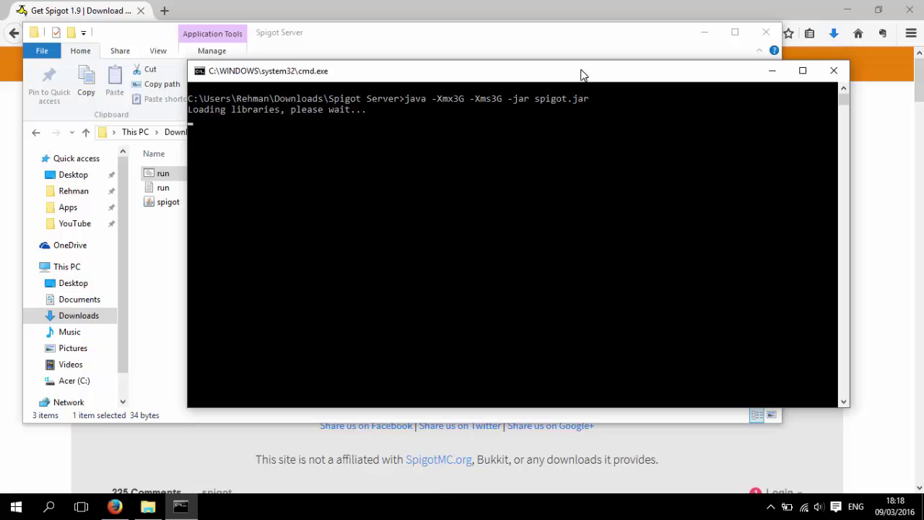
pyautogui.moveTo(583, 76); pyautogui.dragTo(602, 44)
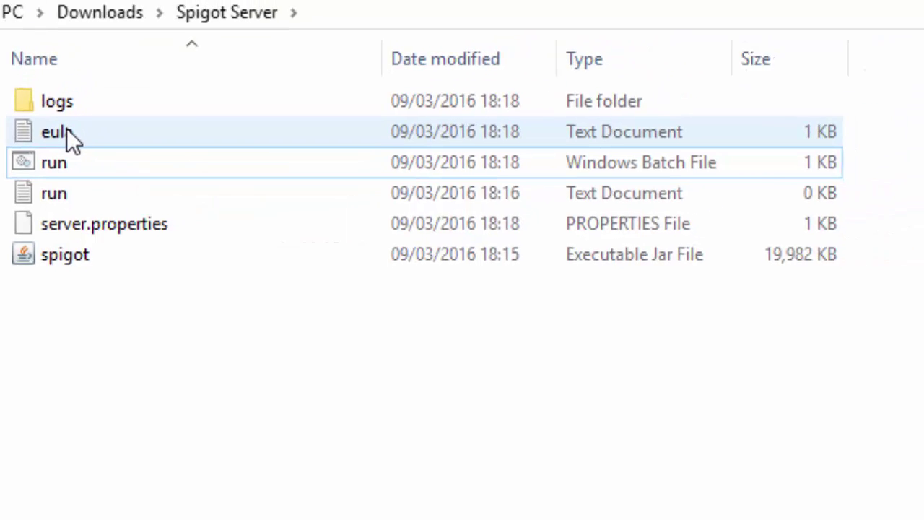
# - Set eula=true in the eula document, save and close it, and run the run batch file again
pyautogui.doubleClick(67, 130)
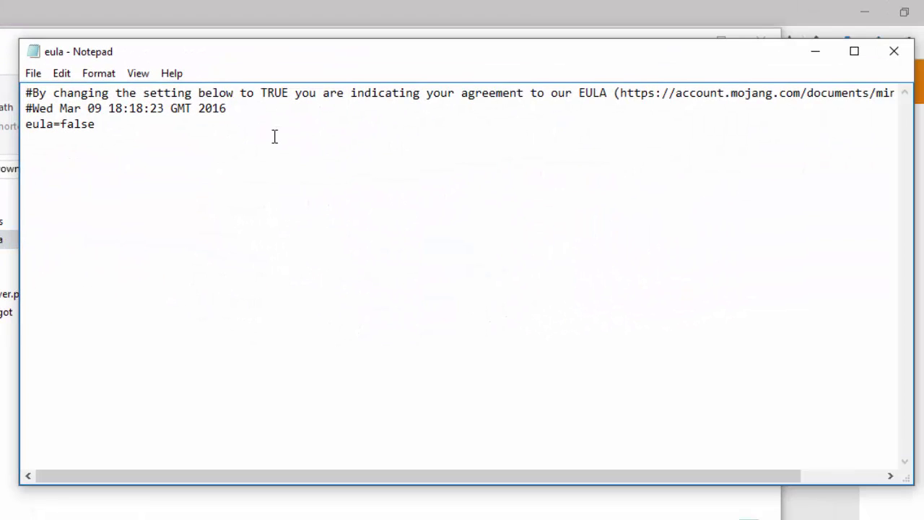
pyautogui.click(231, 126)
pyautogui.click(34, 73)
pyautogui.click(64, 133)
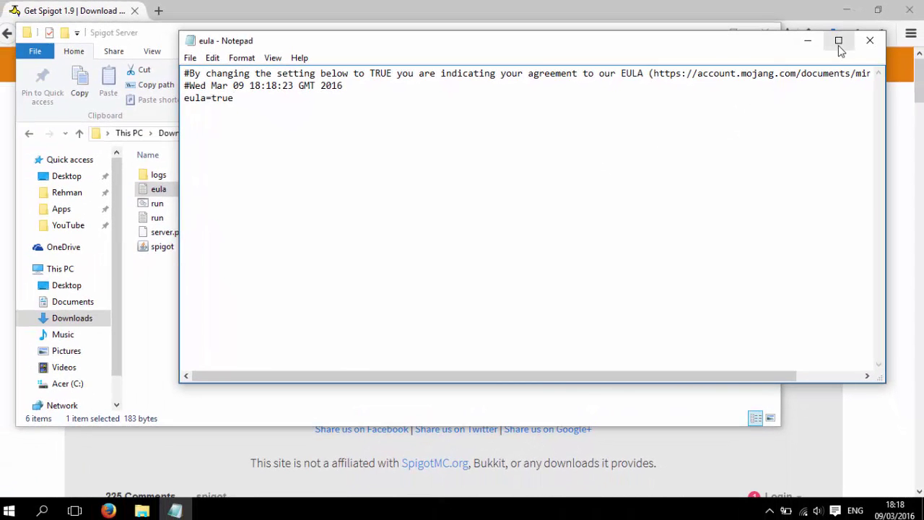
pyautogui.click(870, 41)
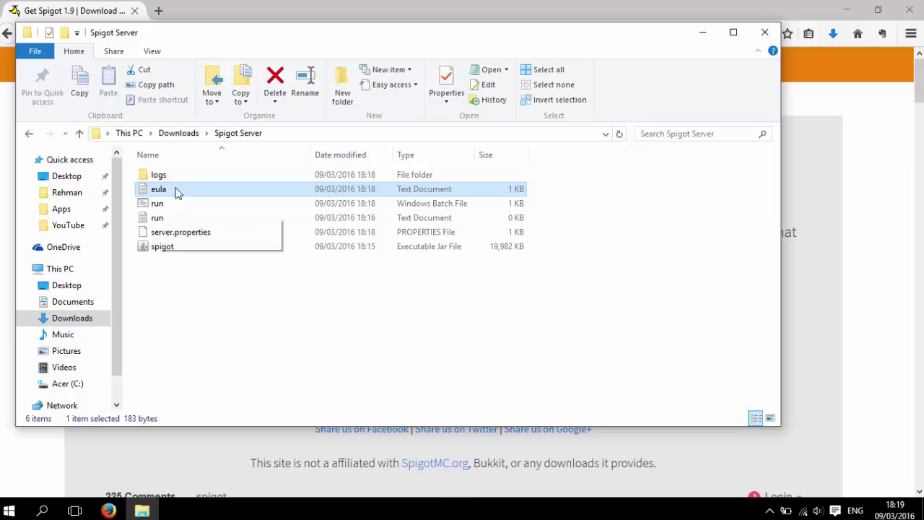
pyautogui.doubleClick(155, 204)
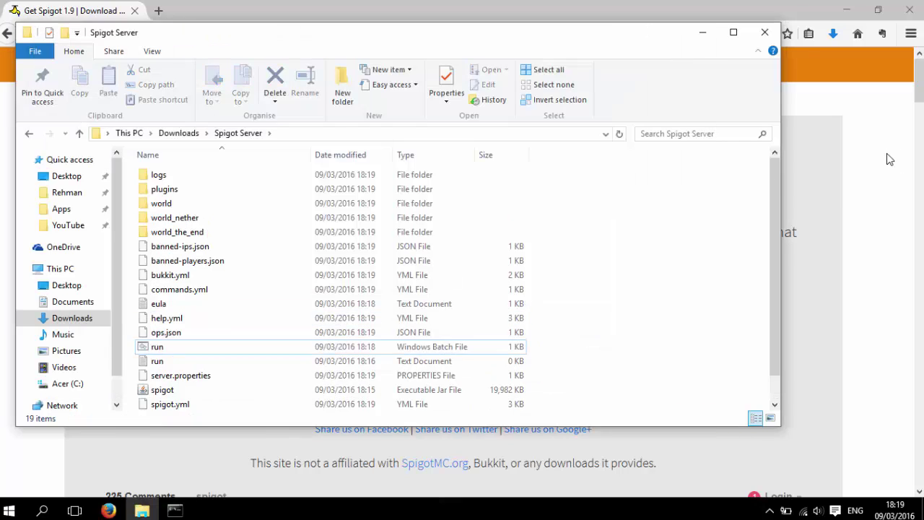
# - Switch to Firefox and go to portforward.com
pyautogui.click(889, 159)
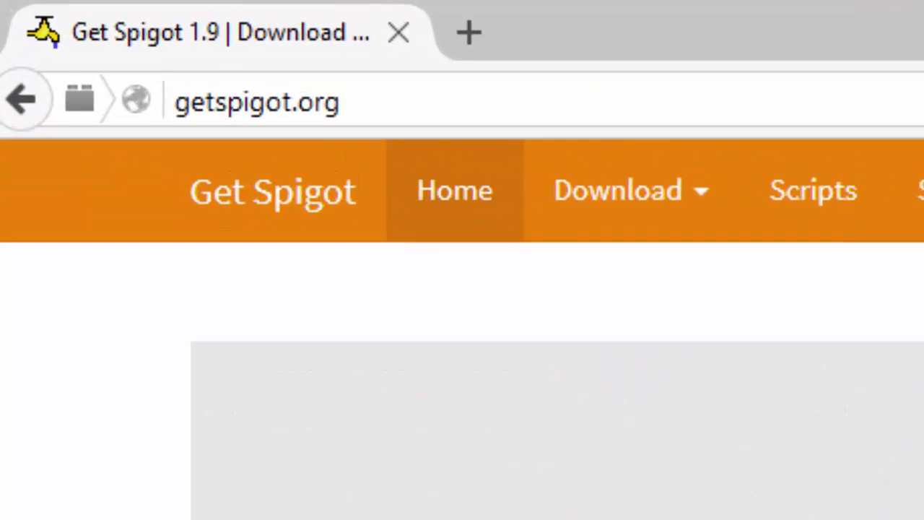
pyautogui.click(685, 47)
pyautogui.write('portforward.c')
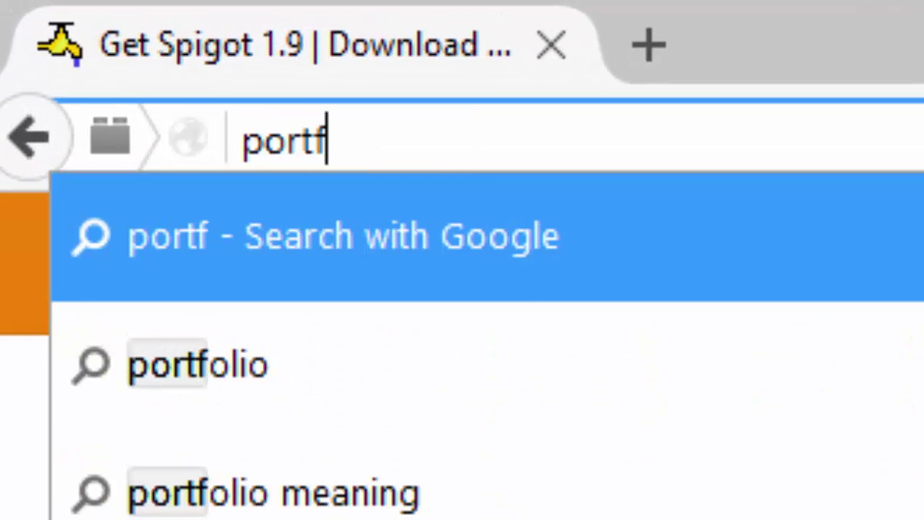
pyautogui.write('om')
pyautogui.press('Return')
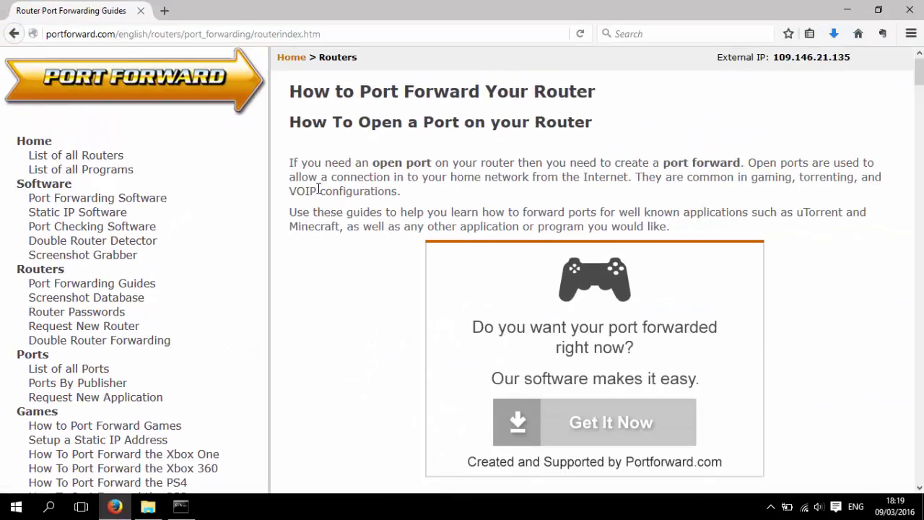
# - Open the BT entry in the router manufacturer list and dismiss the Portforward Network Utilities advert
pyautogui.scroll(-10, 318, 187)
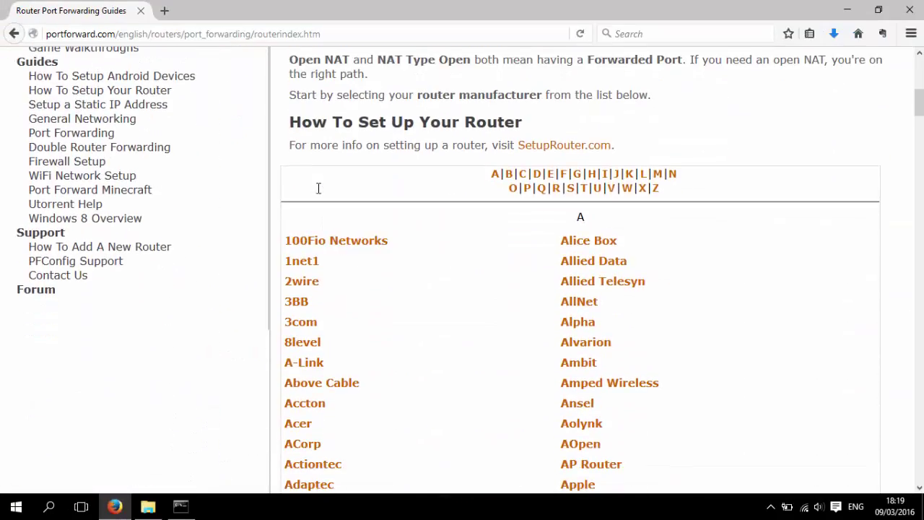
pyautogui.scroll(-15, 318, 188)
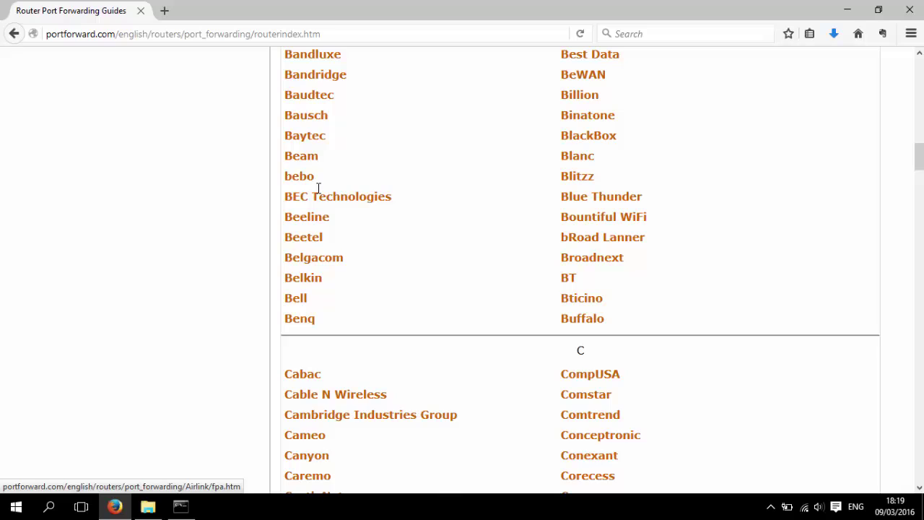
pyautogui.scroll(-1, 318, 188)
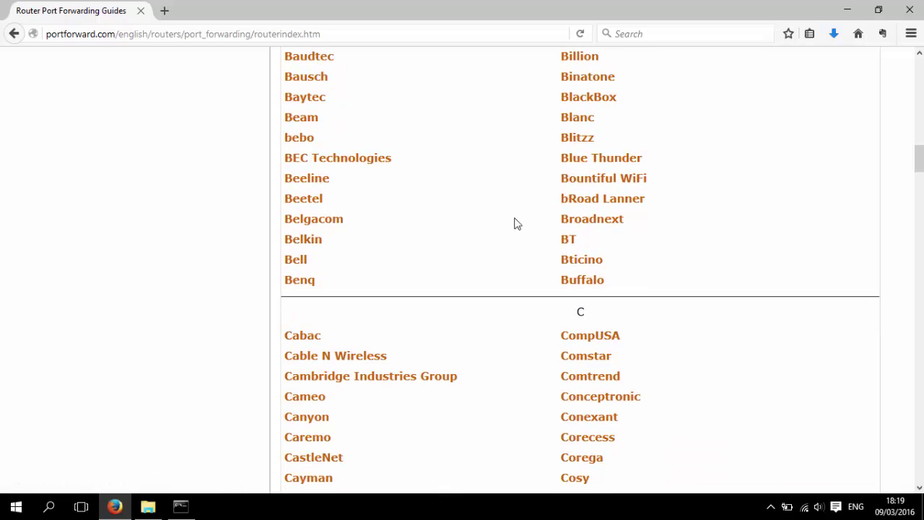
pyautogui.click(570, 242)
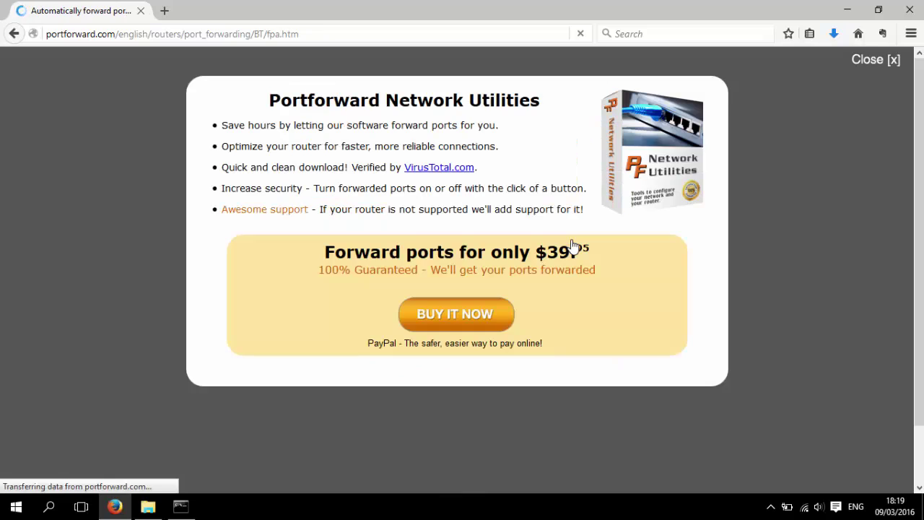
pyautogui.click(880, 67)
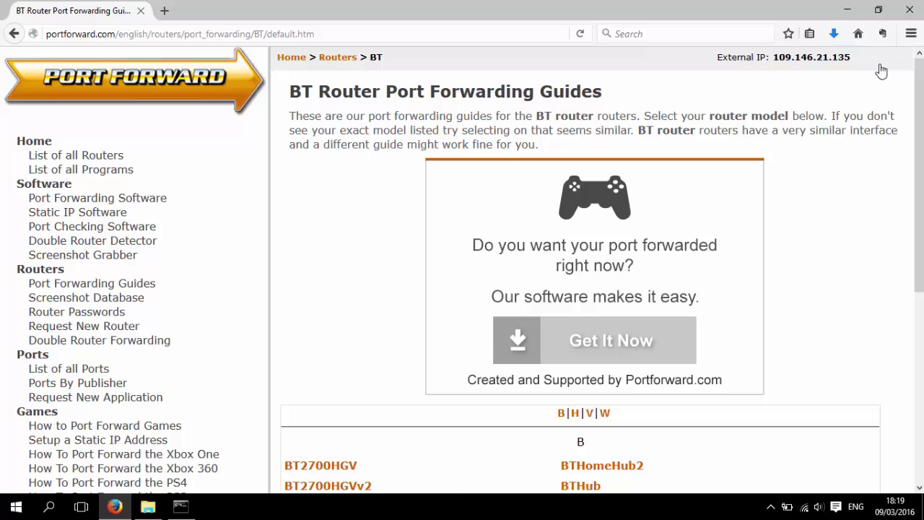
# - Open the port forwarding guide list for the BT Home_Hub_5 router model
pyautogui.scroll(-5, 882, 70)
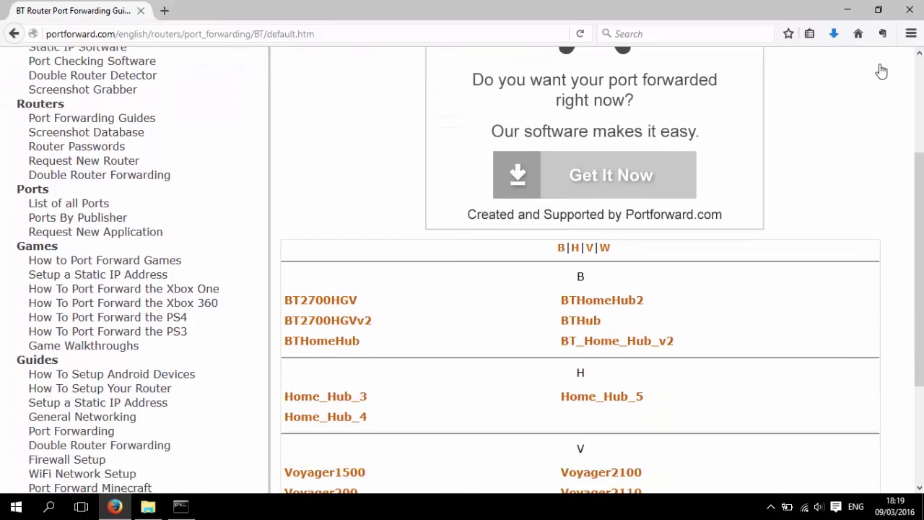
pyautogui.scroll(-3, 882, 70)
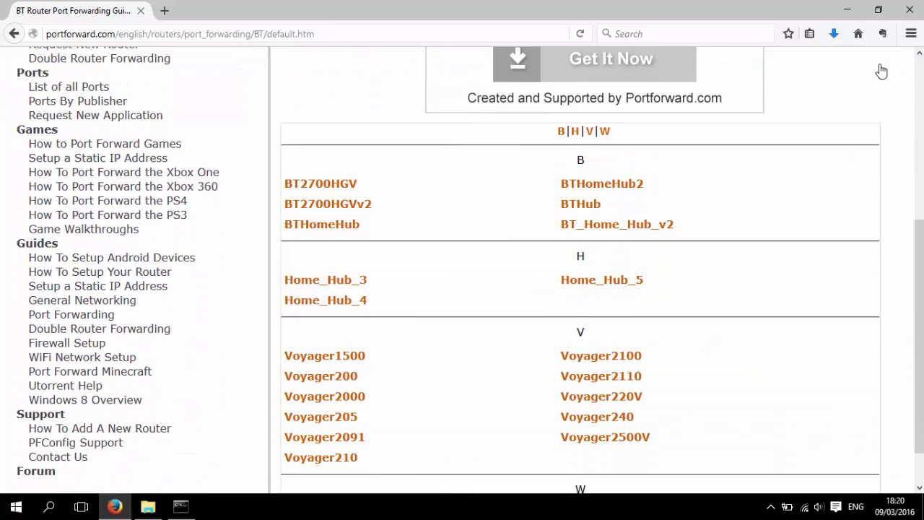
pyautogui.scroll(-1, 882, 70)
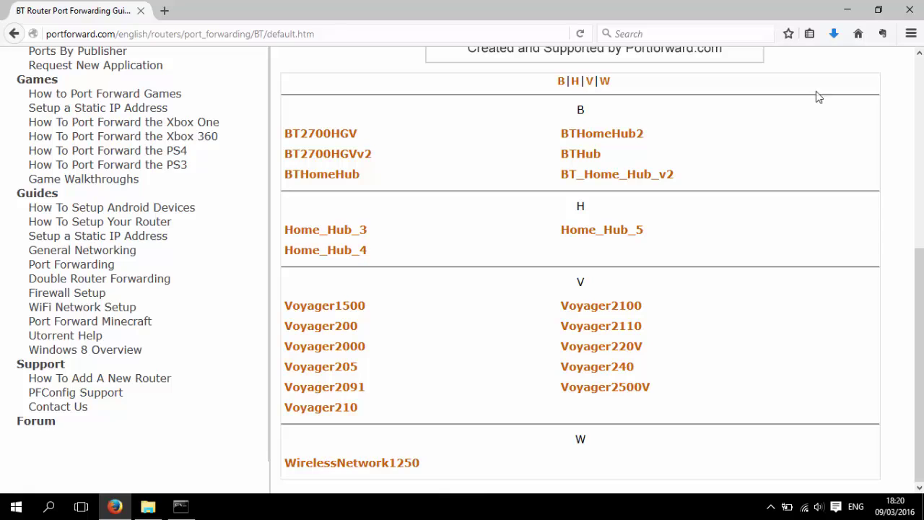
pyautogui.click(610, 231)
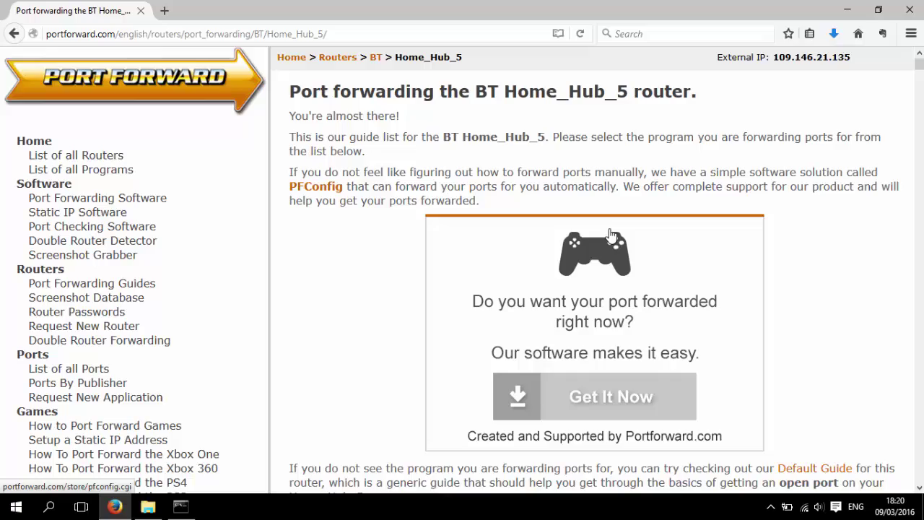
# - Find Minecraft Server in the Home_Hub_5 program list and open its port forwarding guide
pyautogui.scroll(-6, 611, 235)
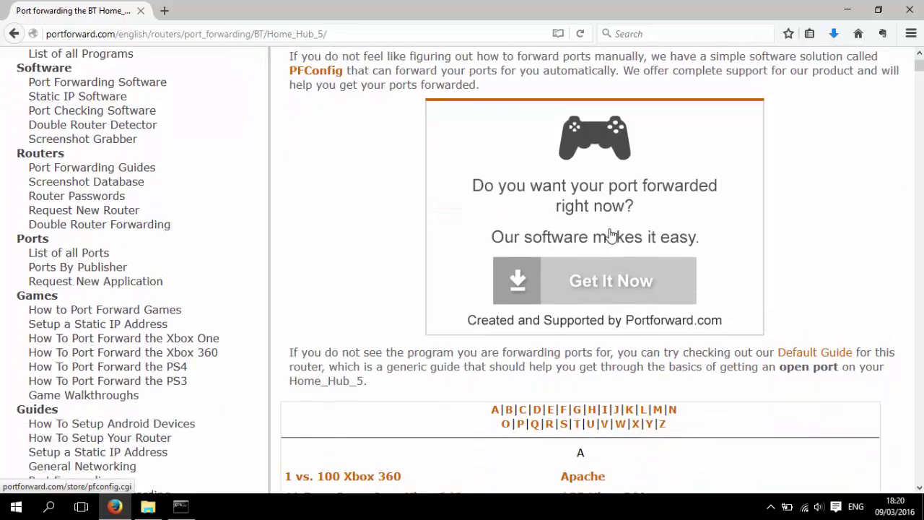
pyautogui.scroll(-15, 611, 234)
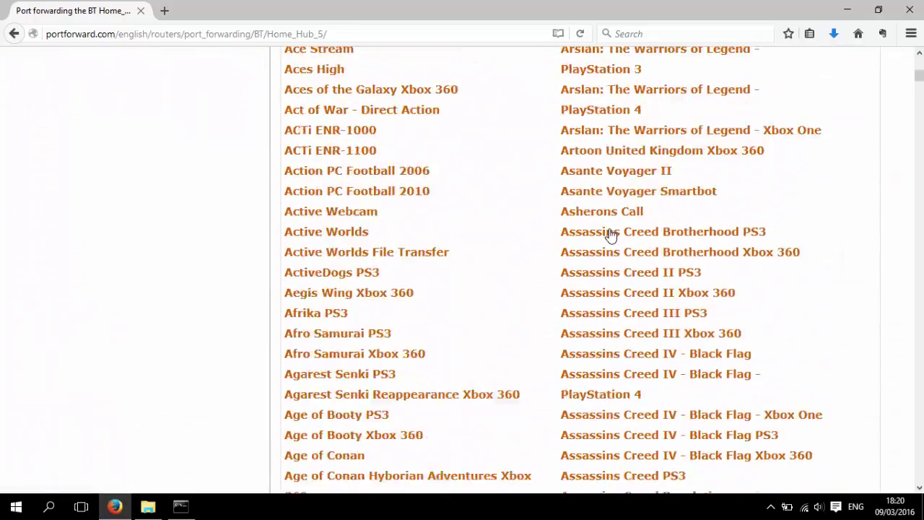
pyautogui.scroll(-15, 610, 234)
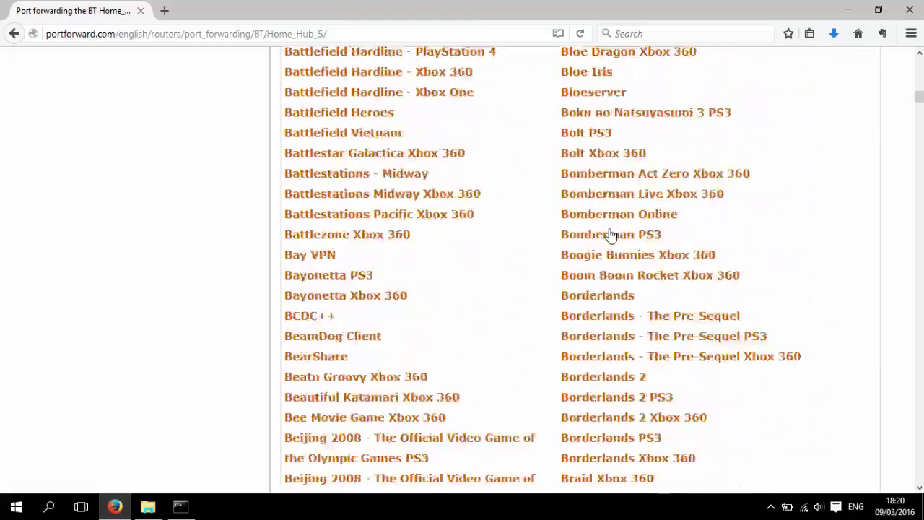
pyautogui.scroll(-15, 610, 235)
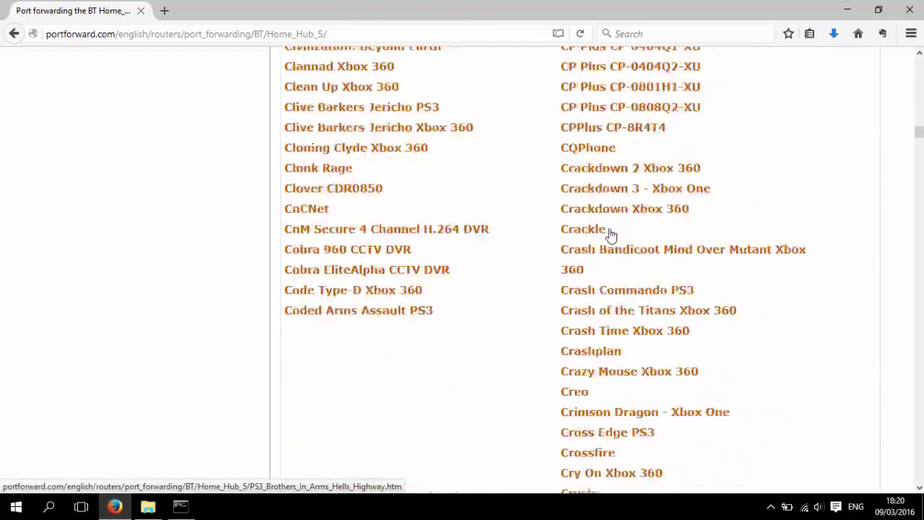
pyautogui.scroll(-20, 610, 234)
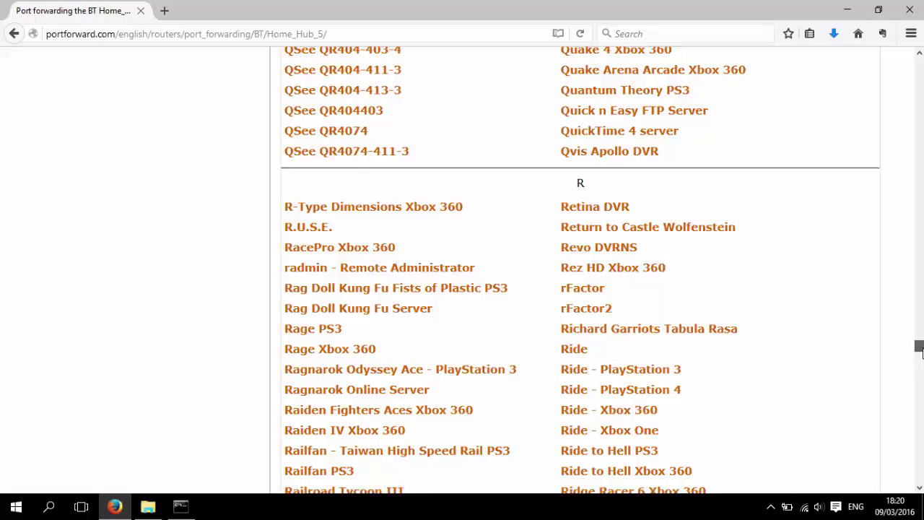
pyautogui.scroll(20, 611, 235)
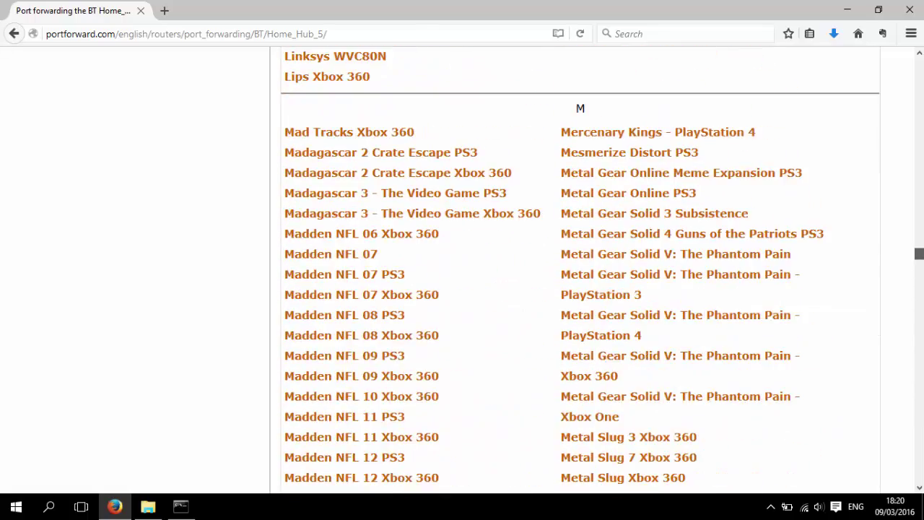
pyautogui.scroll(-4, 898, 254)
pyautogui.scroll(-6, 889, 251)
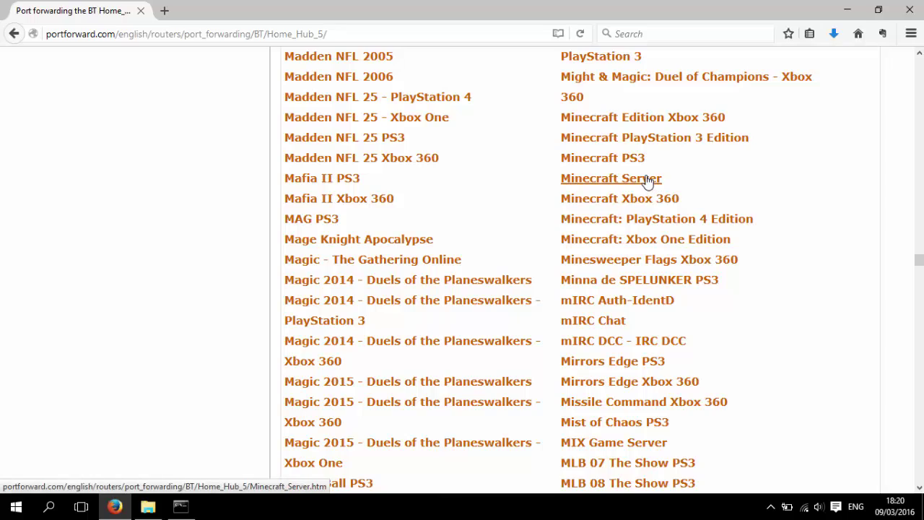
pyautogui.click(646, 179)
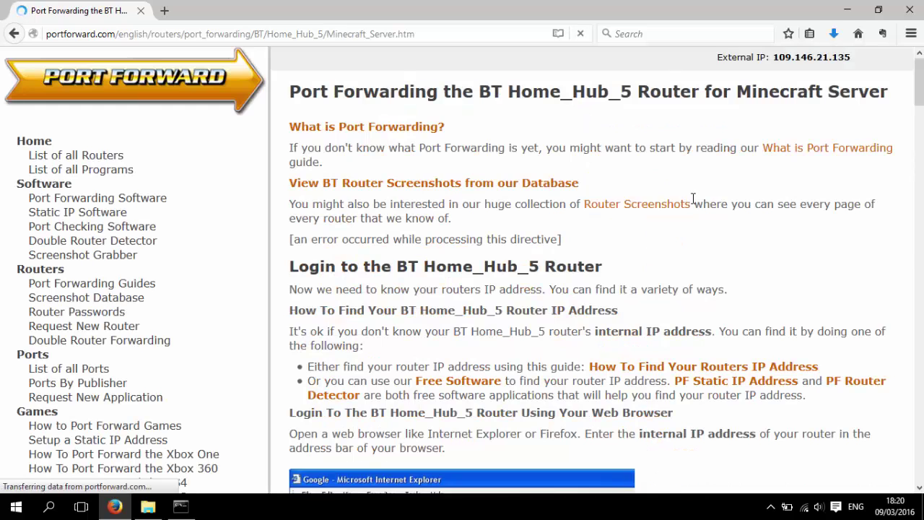
# - Go through the Minecraft Server port forwarding guide and open the router manager at 192.168.1.254 in a new tab
pyautogui.scroll(-10, 693, 199)
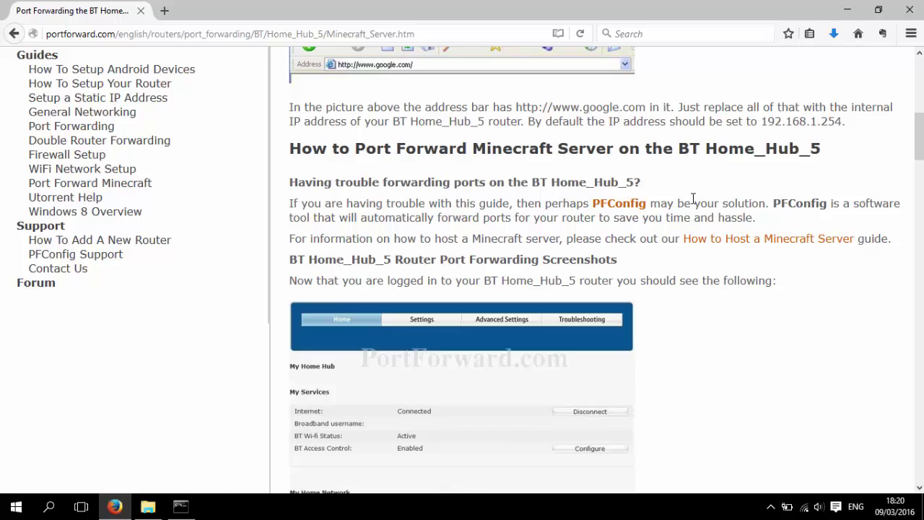
pyautogui.scroll(-5, 693, 199)
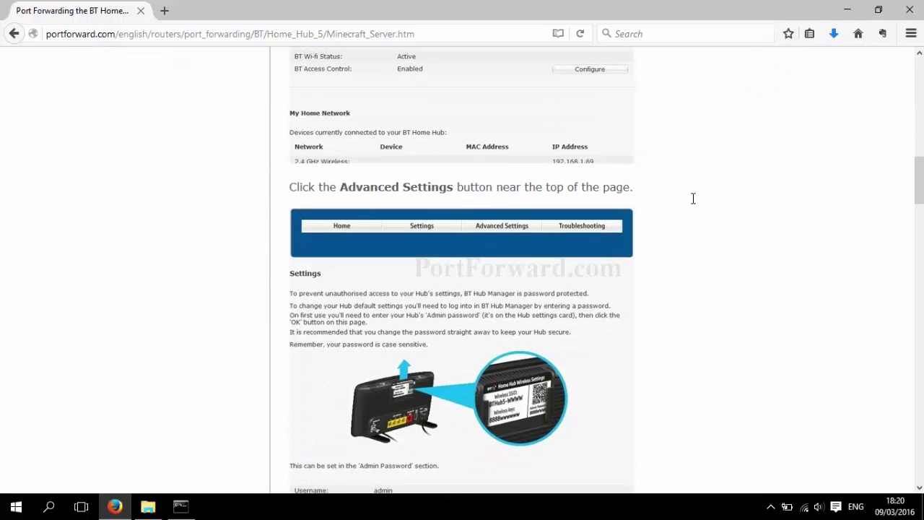
pyautogui.scroll(-9, 693, 198)
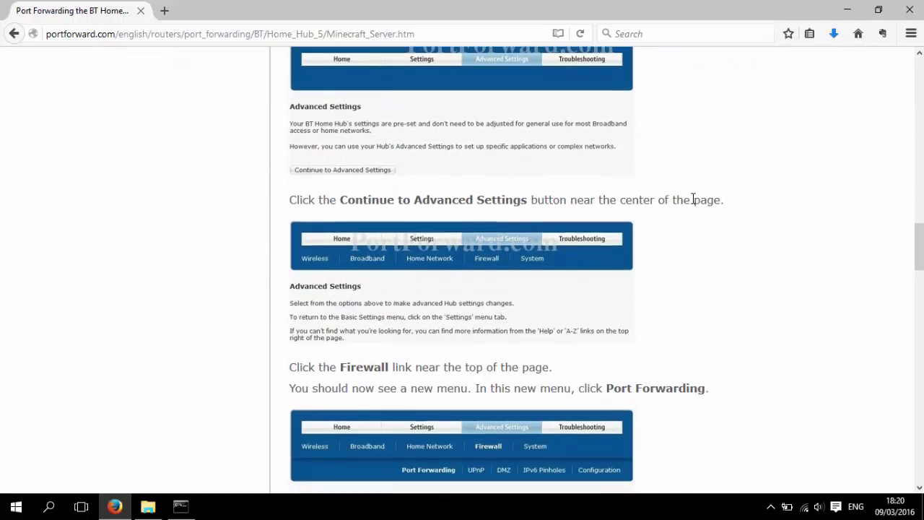
pyautogui.scroll(-6, 693, 200)
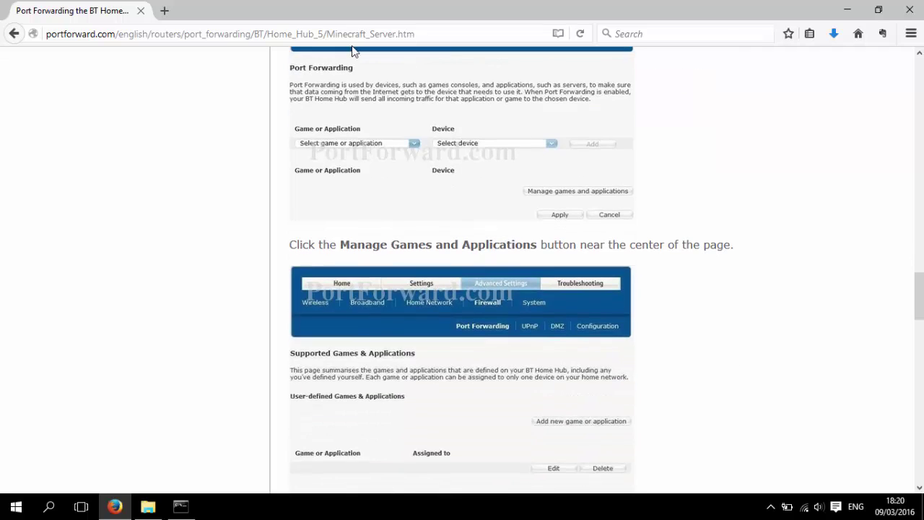
pyautogui.click(171, 11)
pyautogui.write('192.168.1.254')
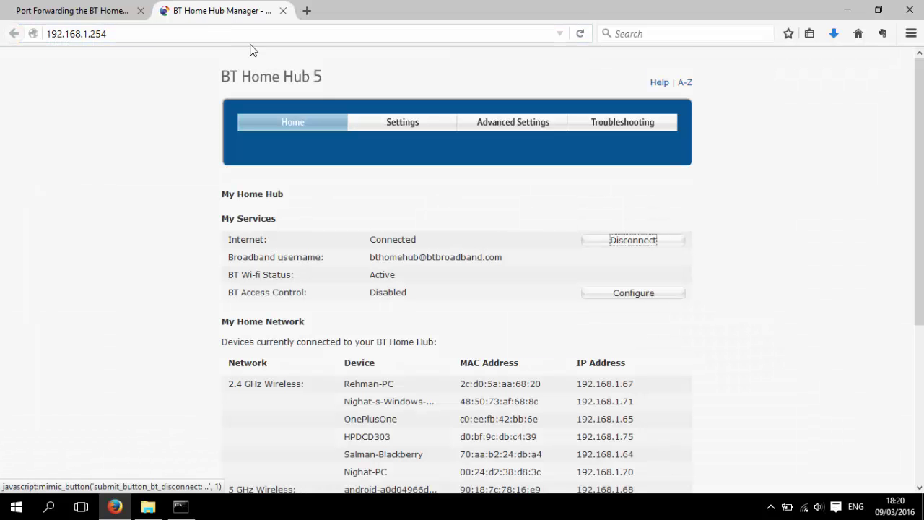
# - Define a Minecraft Server application in the router's advanced port forwarding settings with the port range 25565 to 25565
pyautogui.click(514, 124)
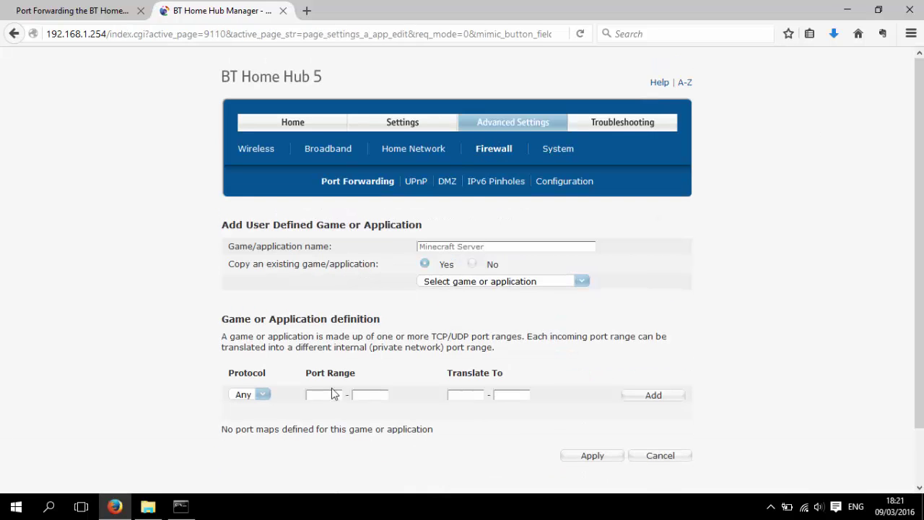
pyautogui.write('25565')
pyautogui.press('Tab')
pyautogui.write('25565')
pyautogui.click(459, 396)
pyautogui.press('Return')
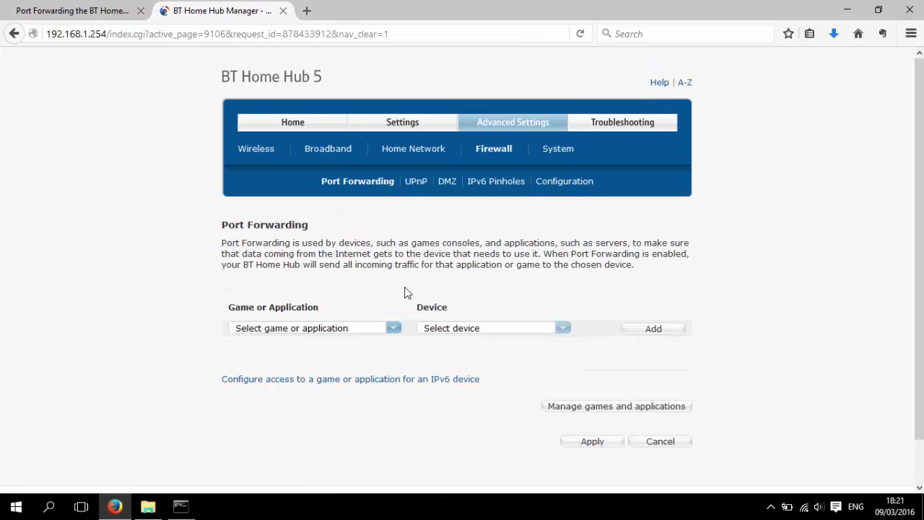
# - Assign the Minecraft Server application to the host PC in the router's port forwarding, apply the changes, and close the router manager
pyautogui.click(653, 328)
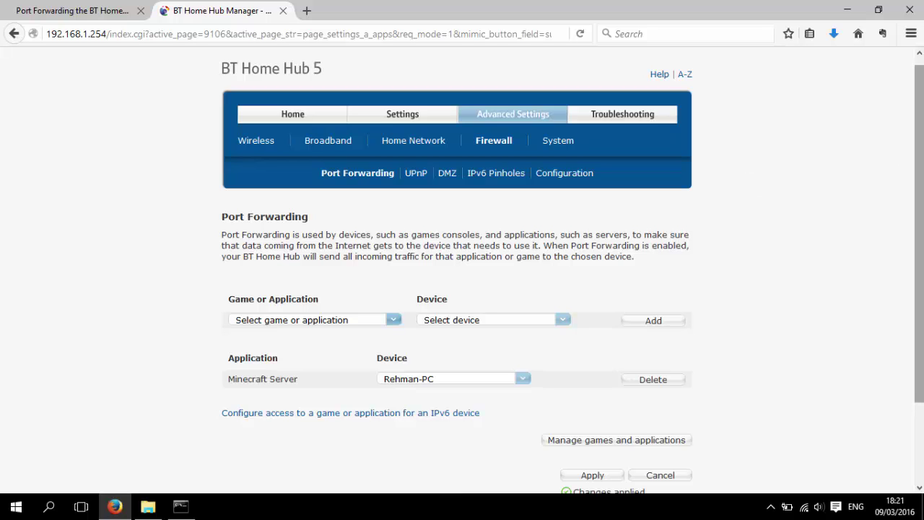
pyautogui.scroll(-2, 660, 156)
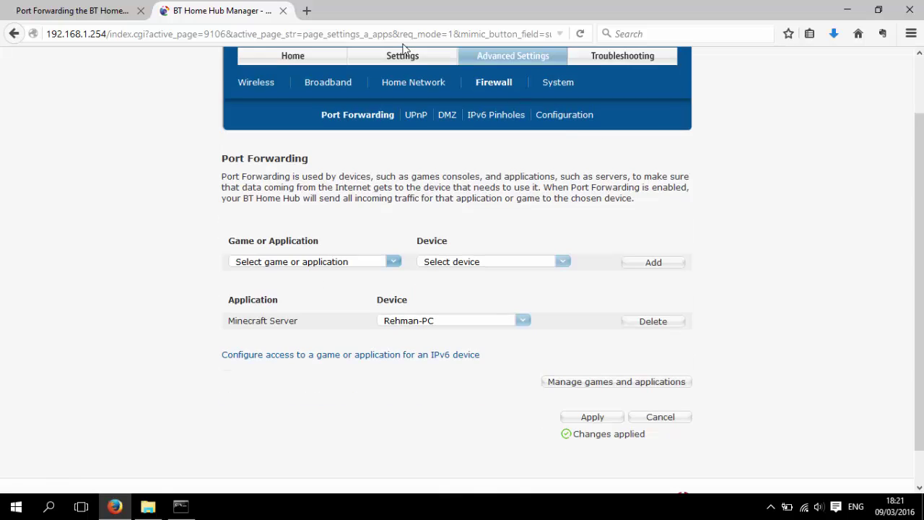
pyautogui.click(283, 11)
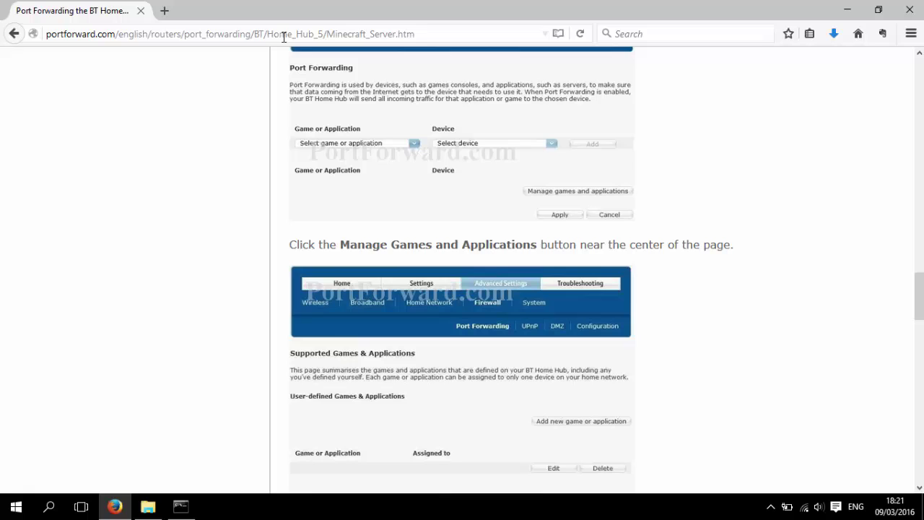
# - Open google.com and search for "ip" to look up the public IP address
pyautogui.click(271, 38)
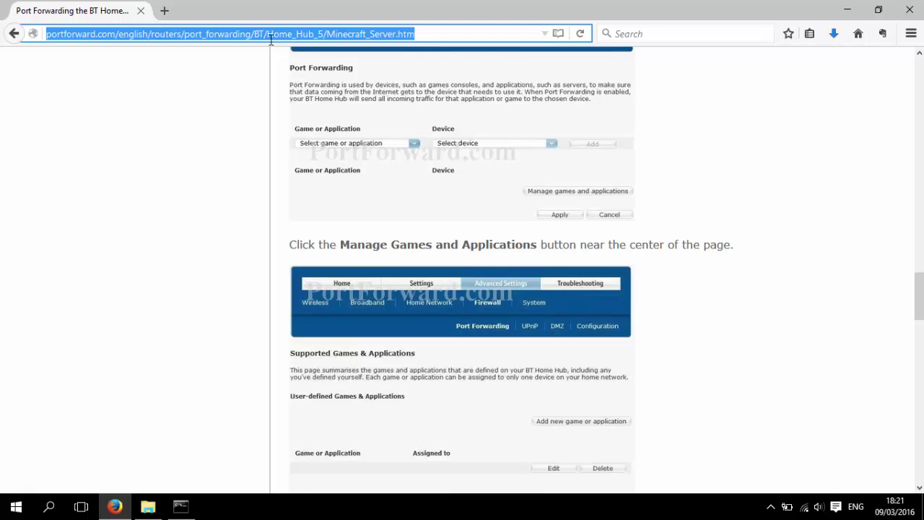
pyautogui.write('google.com')
pyautogui.press('Return')
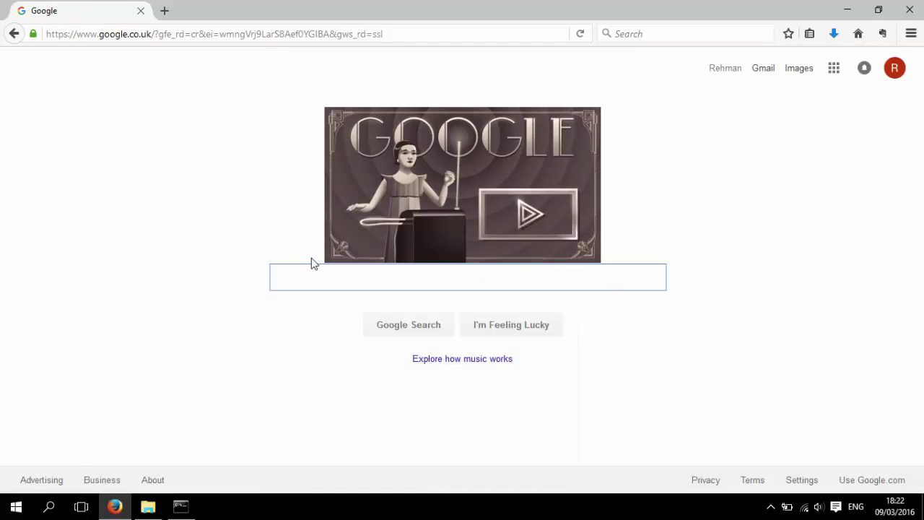
pyautogui.write('ip')
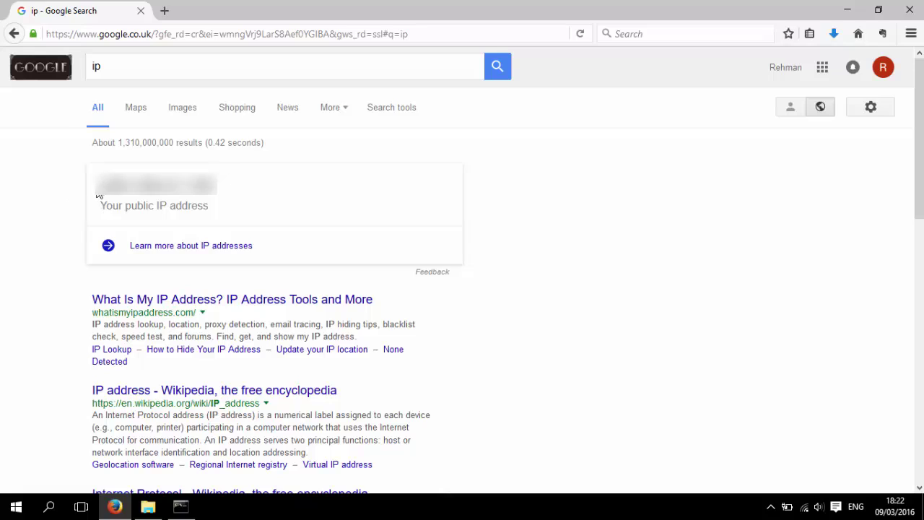
# - Copy the public IP address from the search result
pyautogui.moveTo(97, 186); pyautogui.dragTo(212, 194)
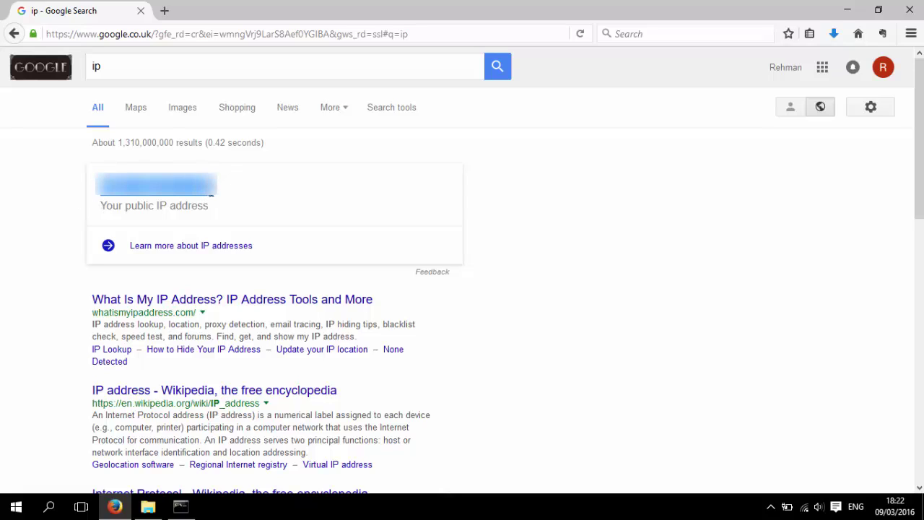
pyautogui.rightClick(189, 182)
pyautogui.click(216, 197)
pyautogui.click(536, 227)
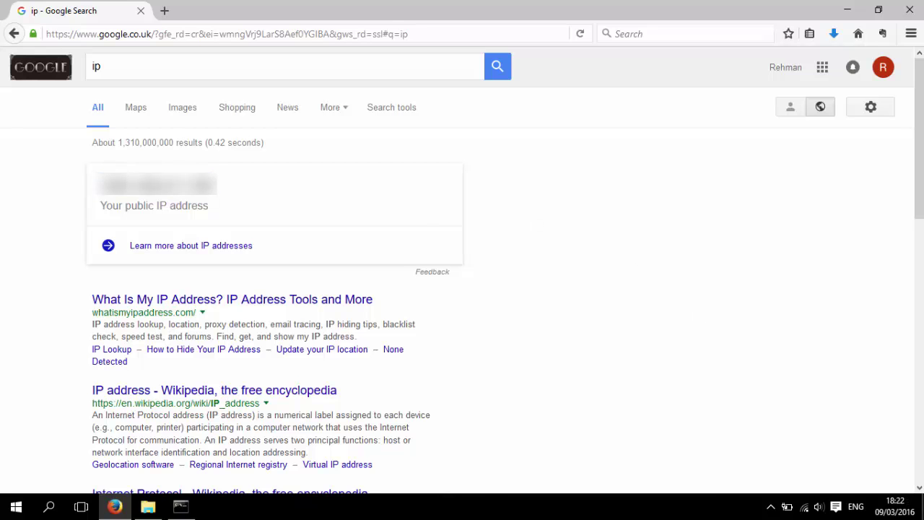
# - Open the Minecraft launcher and start Minecraft 1.9 with the selected profile
pyautogui.click(922, 505)
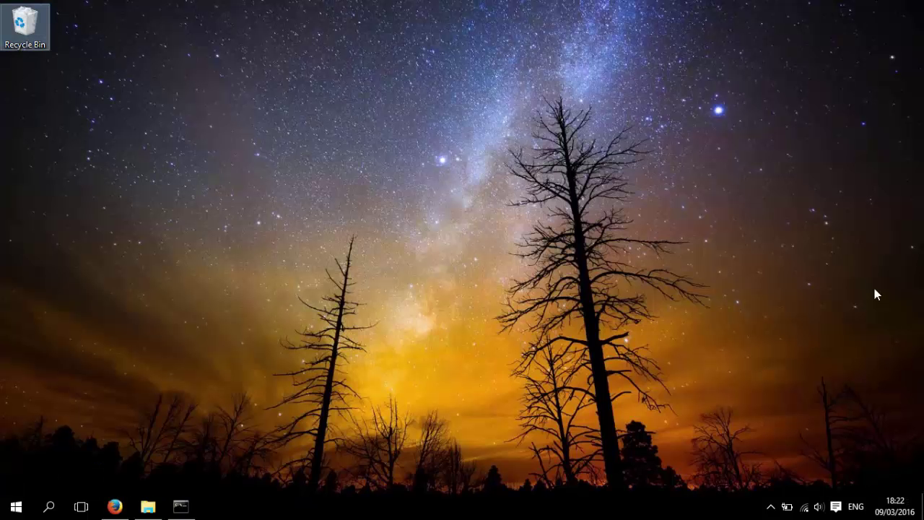
pyautogui.click(115, 506)
pyautogui.press('super+s')
pyautogui.write('minecraft')
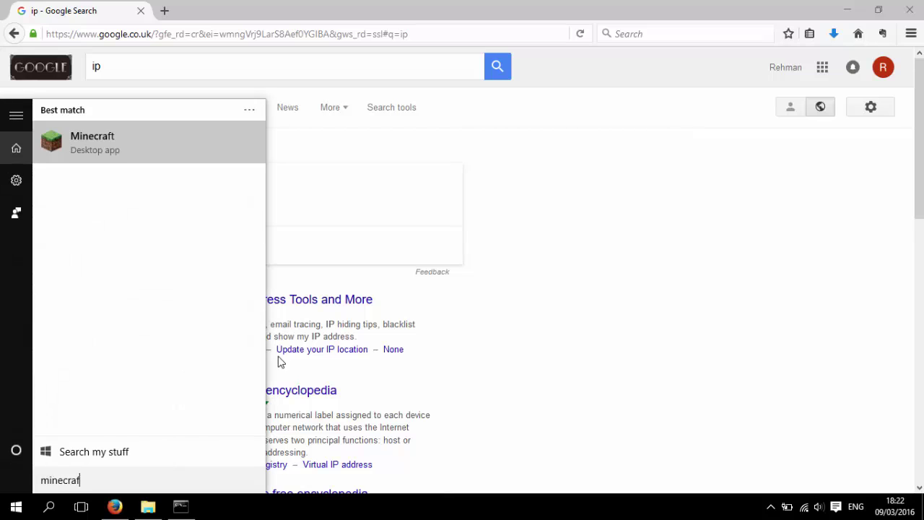
pyautogui.press('Return')
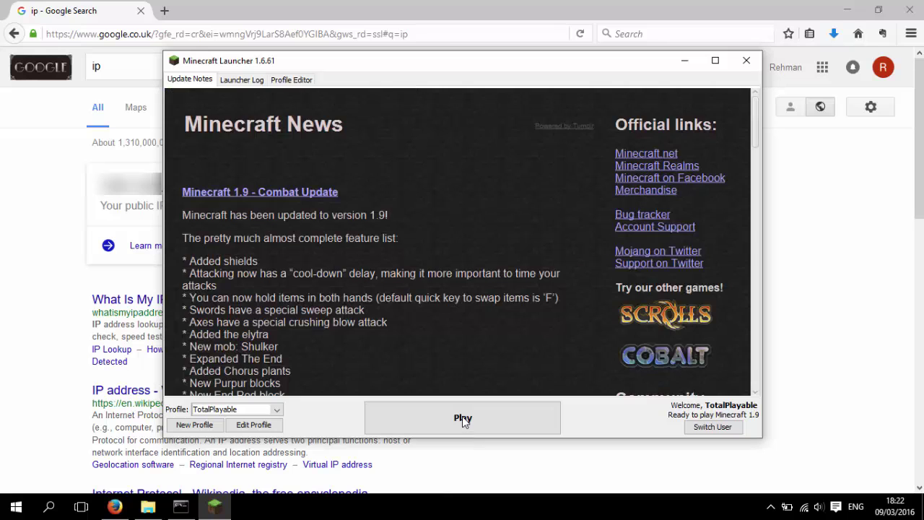
pyautogui.click(463, 416)
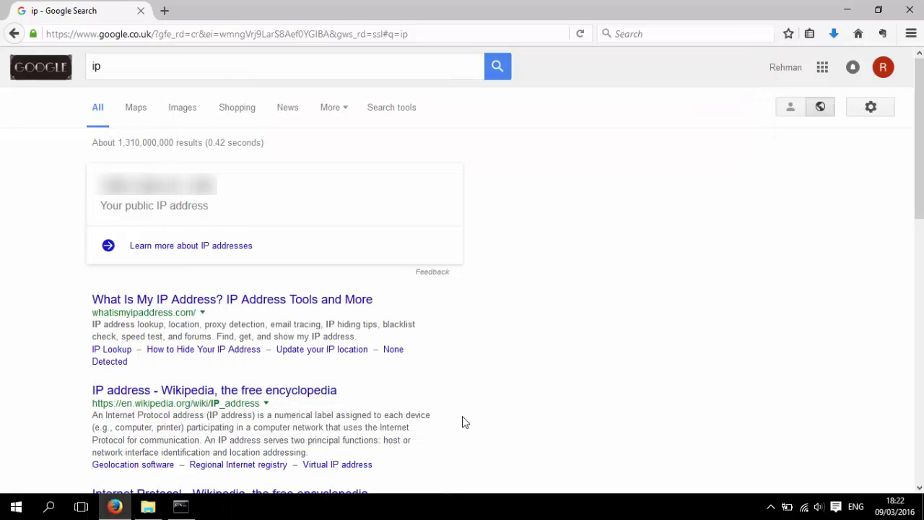
pyautogui.click(707, 106)
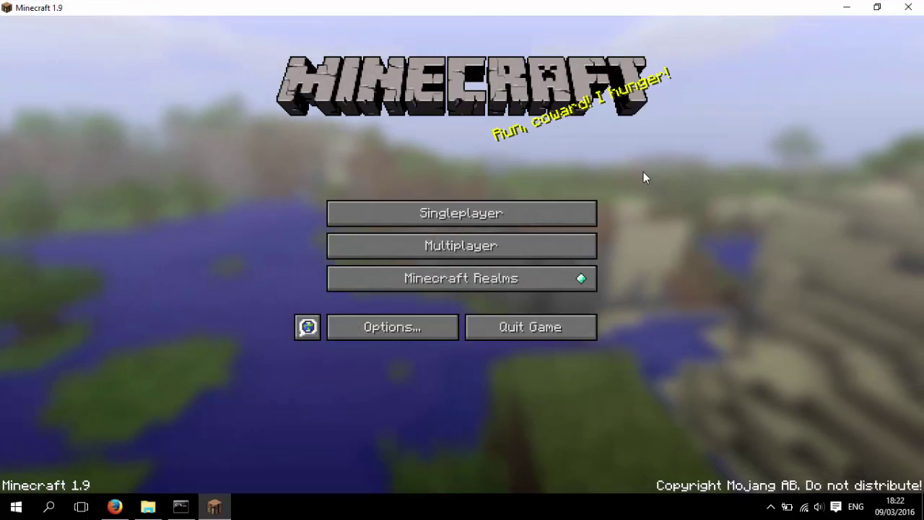
# - Add a multiplayer server named Minecraft Server, using the copied public IP as its address
pyautogui.click(547, 245)
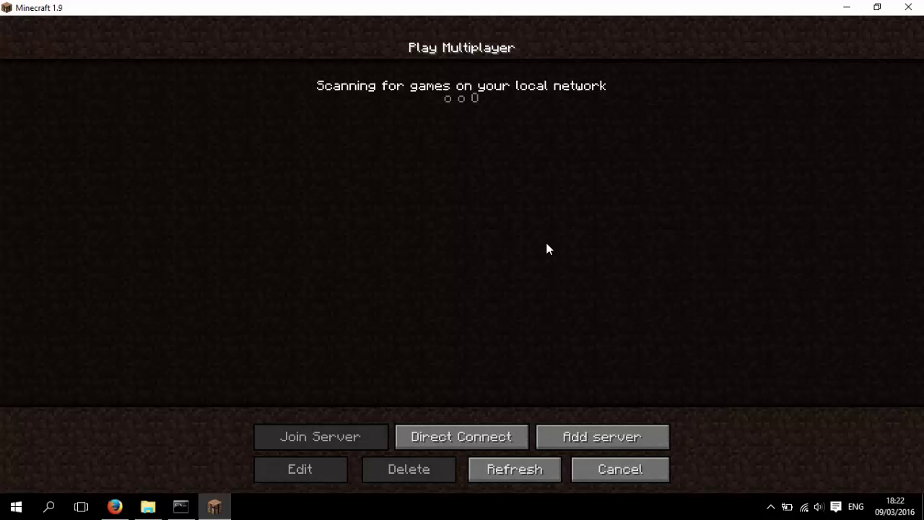
pyautogui.click(599, 437)
pyautogui.click(436, 169)
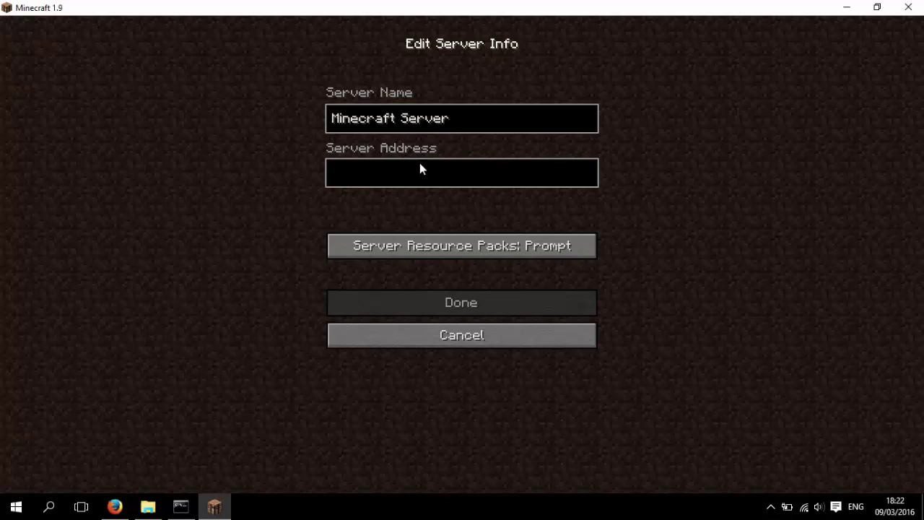
pyautogui.click(420, 165)
pyautogui.hotkey('ctrl', 'v')
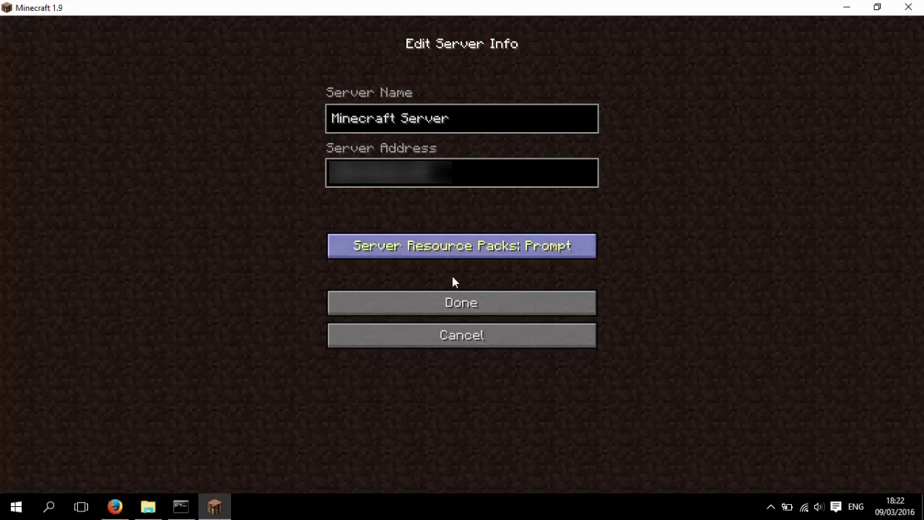
pyautogui.click(452, 303)
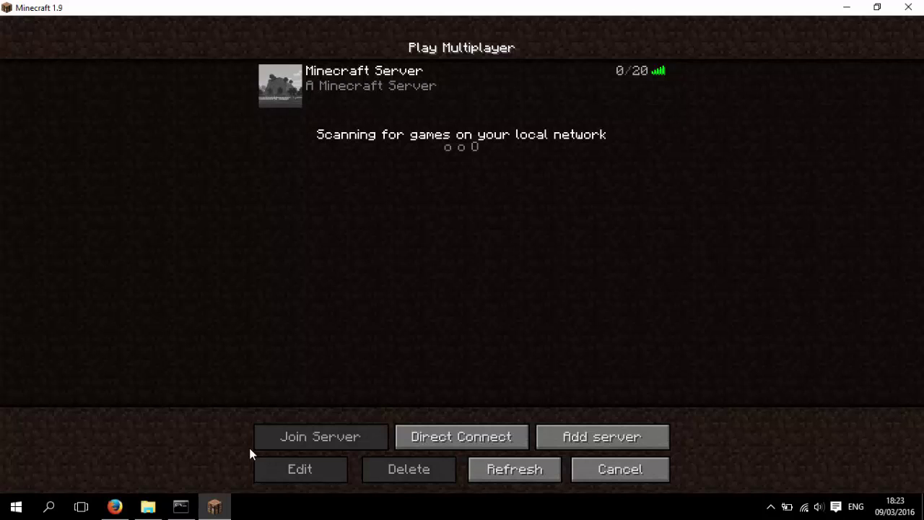
# - Join Minecraft Server from the multiplayer list, checking the server console, and walk forward in the world
pyautogui.click(182, 506)
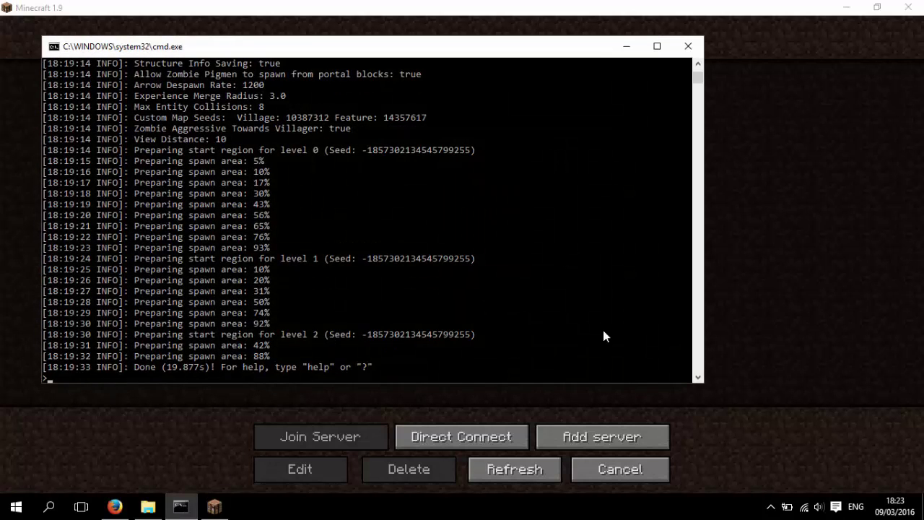
pyautogui.click(546, 407)
pyautogui.click(383, 102)
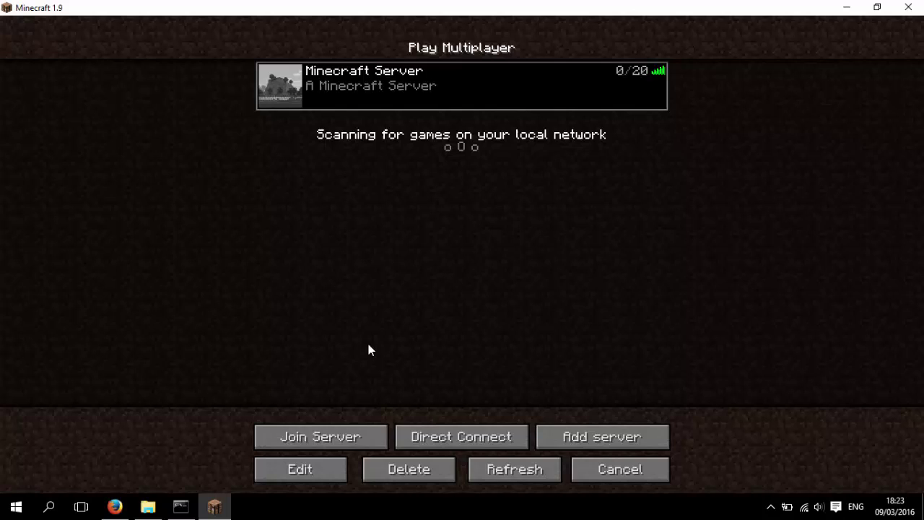
pyautogui.click(316, 436)
pyautogui.click(180, 506)
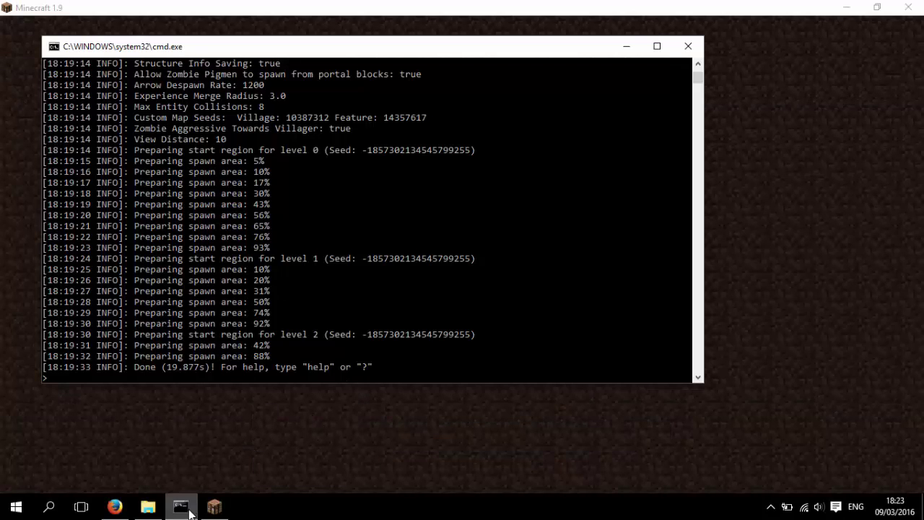
pyautogui.click(214, 505)
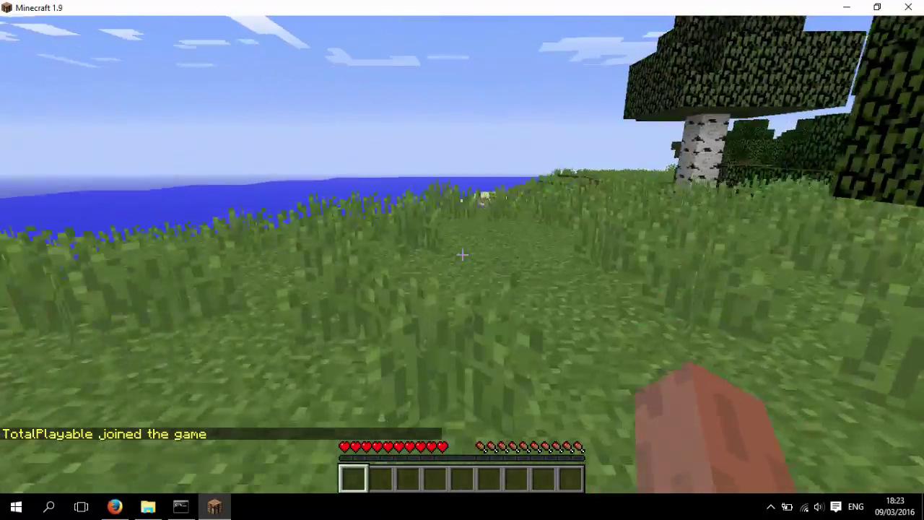
pyautogui.press('w')
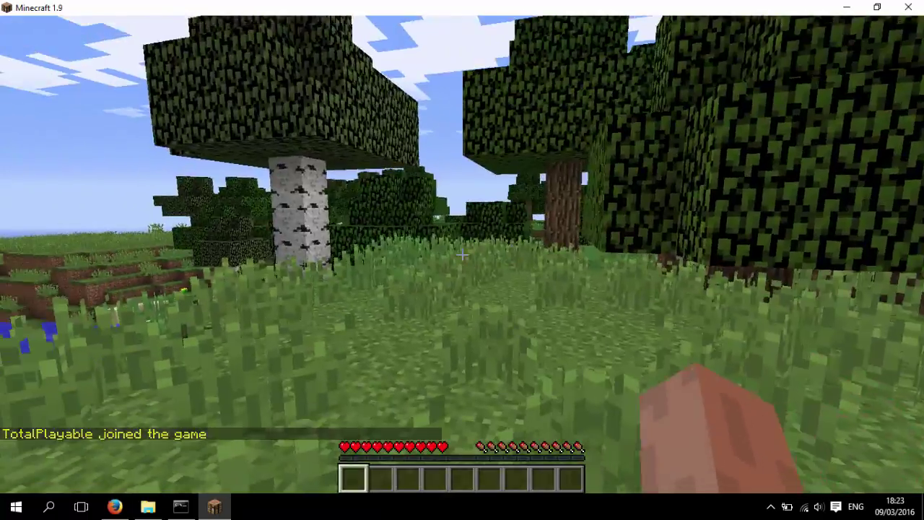
# - Pause the game and grant the joined player operator status with the op command in the server console
pyautogui.press('Escape')
pyautogui.click(180, 507)
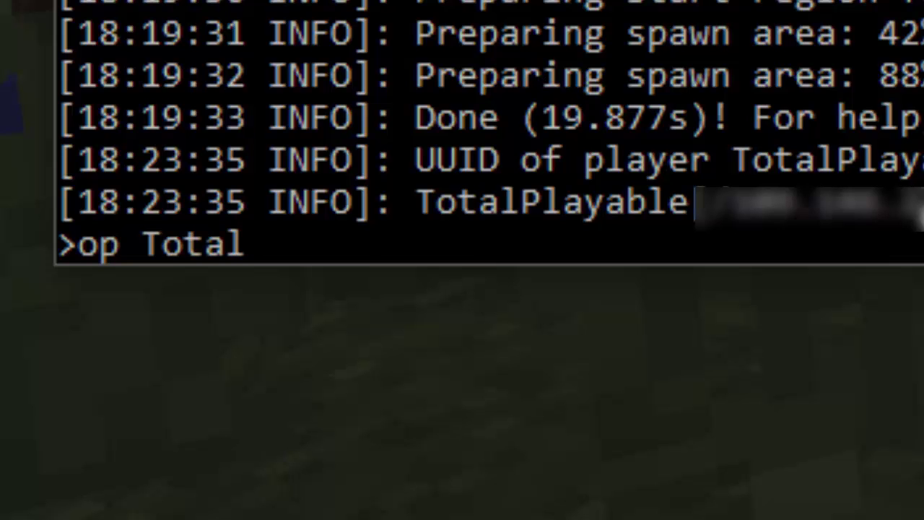
pyautogui.write('op TotalPlayable')
pyautogui.press('Return')
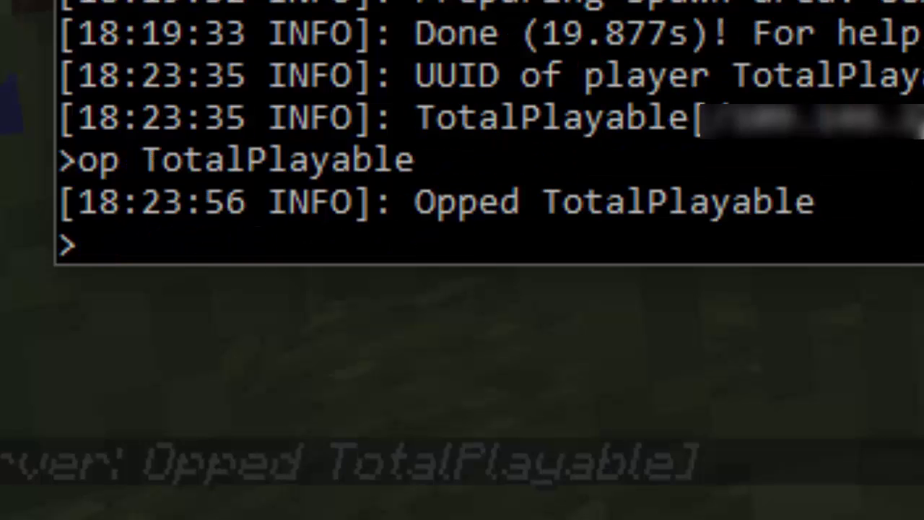
# - Return to the game and switch to Creative Mode with the command /gamemode 1
pyautogui.hotkey('alt', 'Tab')
pyautogui.click(462, 157)
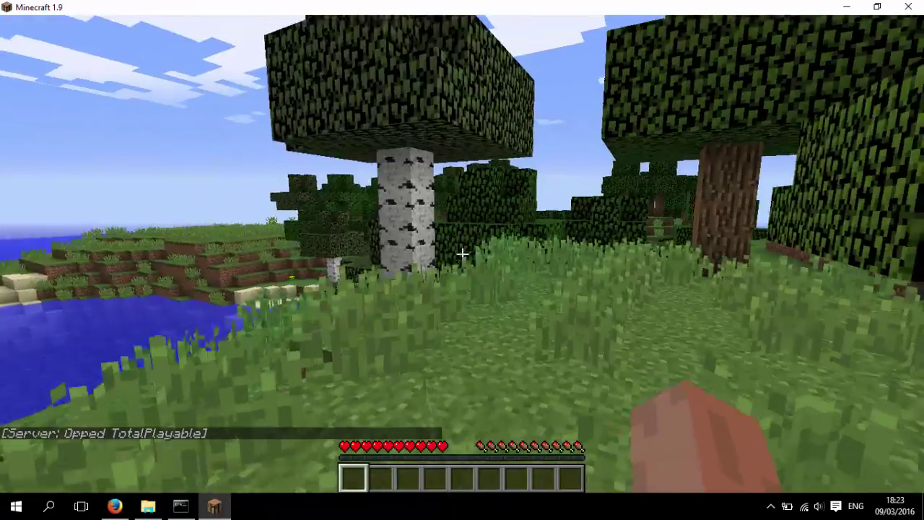
pyautogui.write('w')
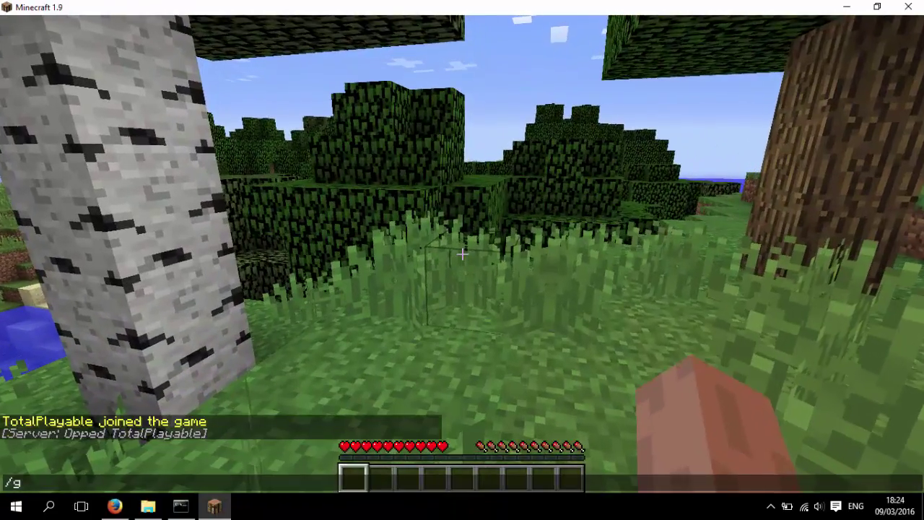
pyautogui.write('/gamemode 1')
pyautogui.press('Return')
# - Fly over the forested islands around the spawn point to look over the server's world
pyautogui.press('space')
pyautogui.press('space')
pyautogui.press('w')
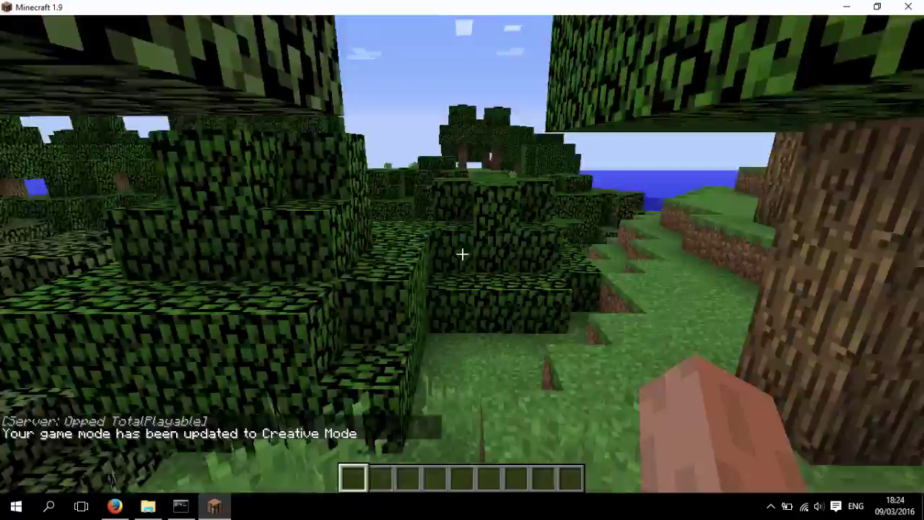
pyautogui.press('w')
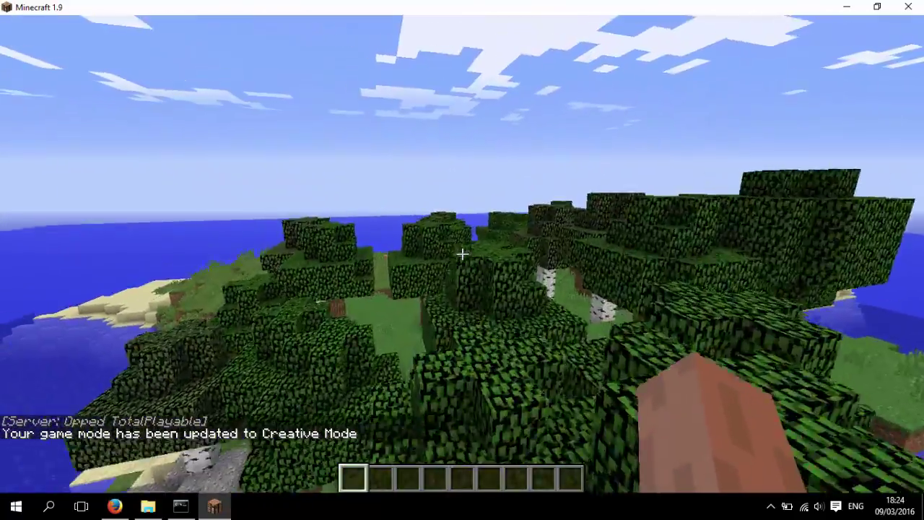
pyautogui.press('w')
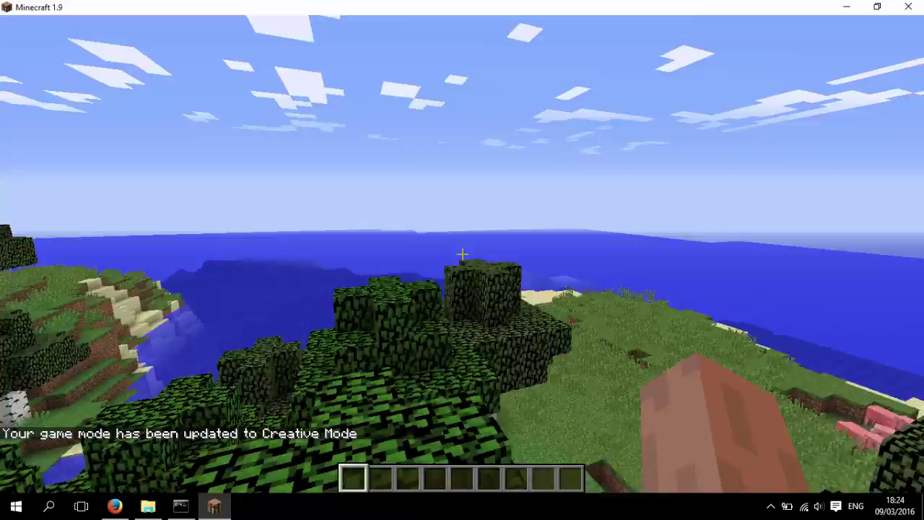
pyautogui.press('w')
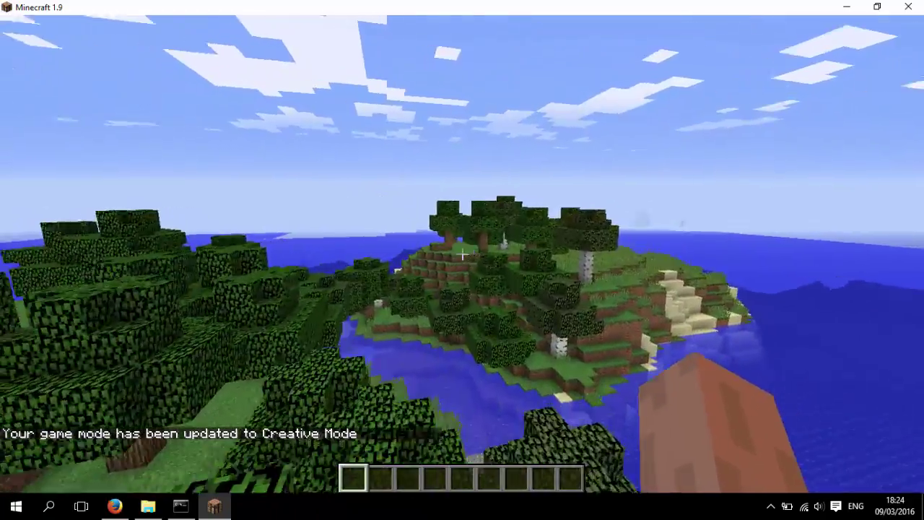
pyautogui.press('w')
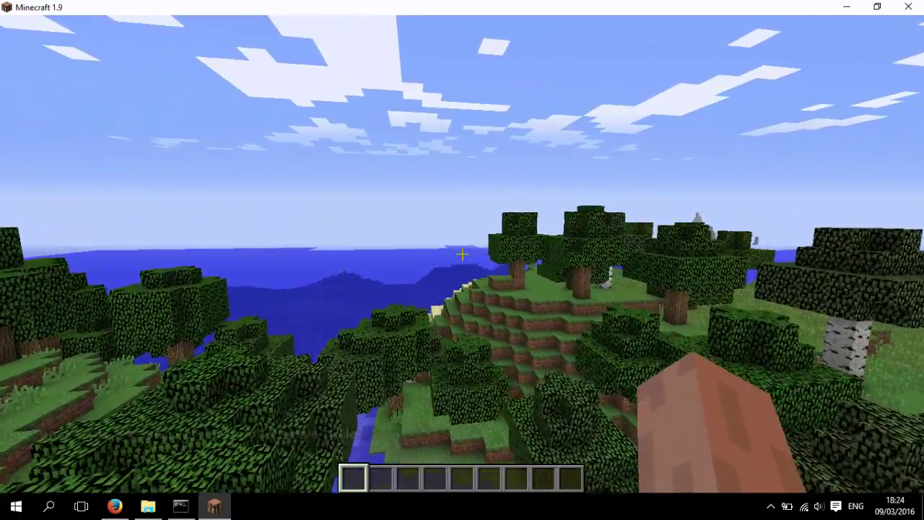
pyautogui.press('w')
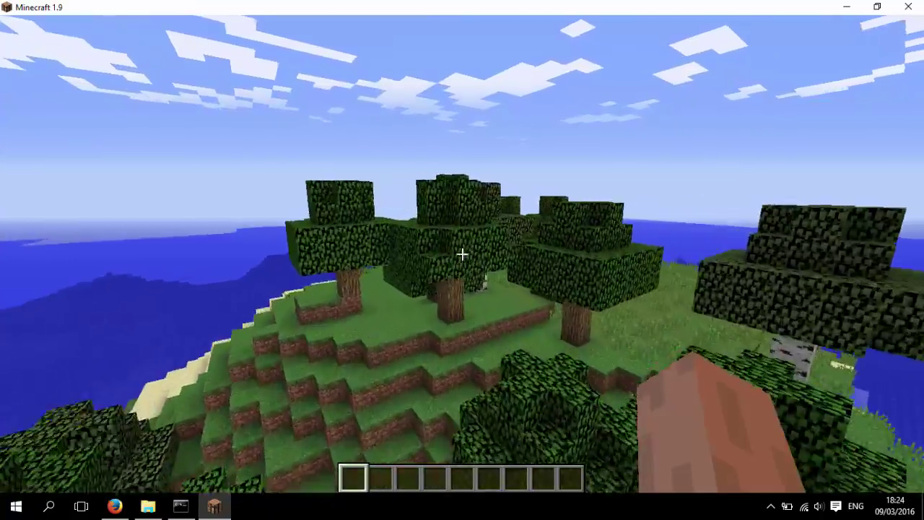
pyautogui.press('w')
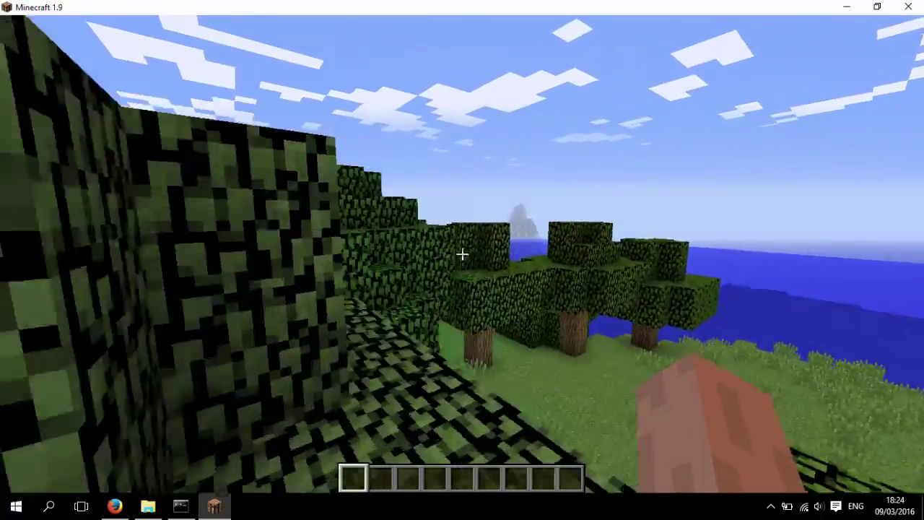
pyautogui.press('w')
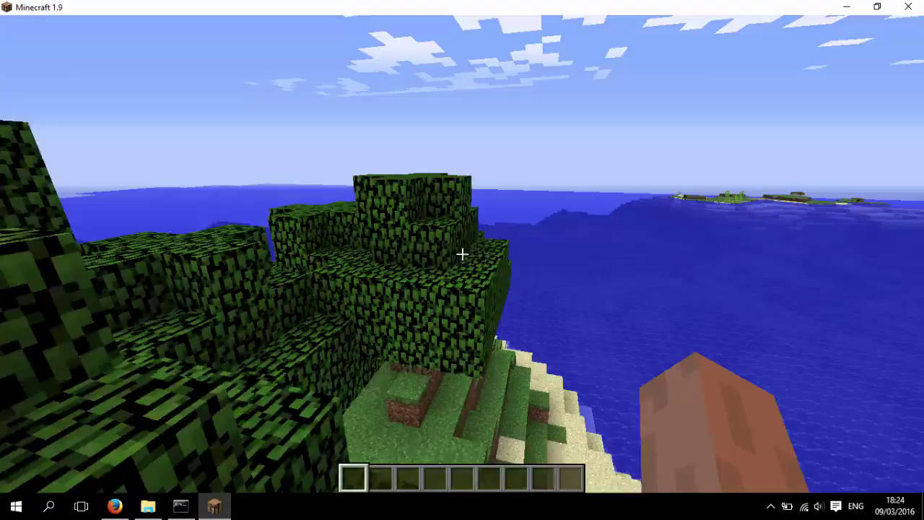
pyautogui.press('w')
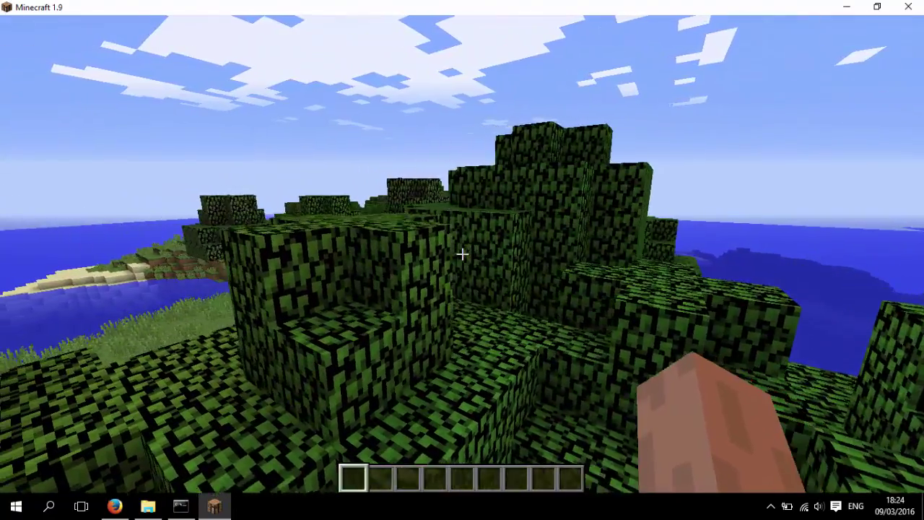
# - Pause the game, shut down the server with the stop command in its console, and refresh the multiplayer server list
pyautogui.press('w')
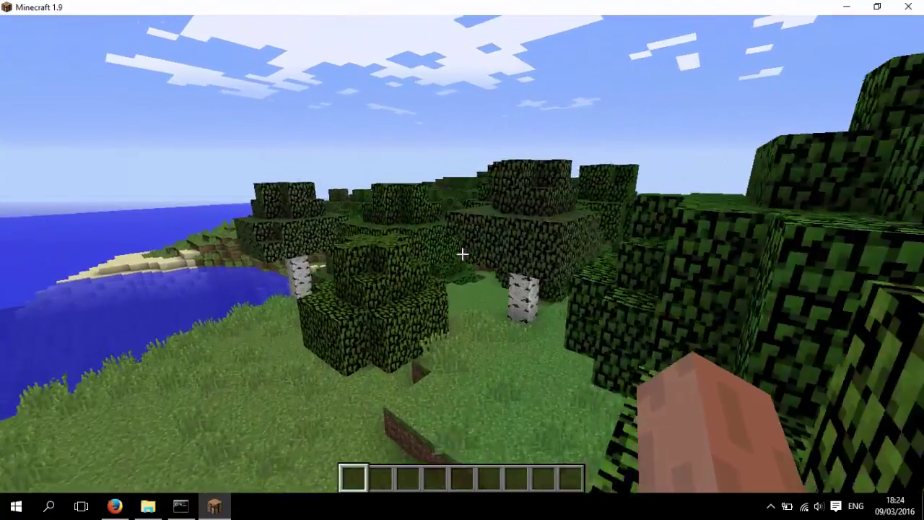
pyautogui.press('Escape')
pyautogui.hotkey('alt', 'Tab')
pyautogui.write('stop')
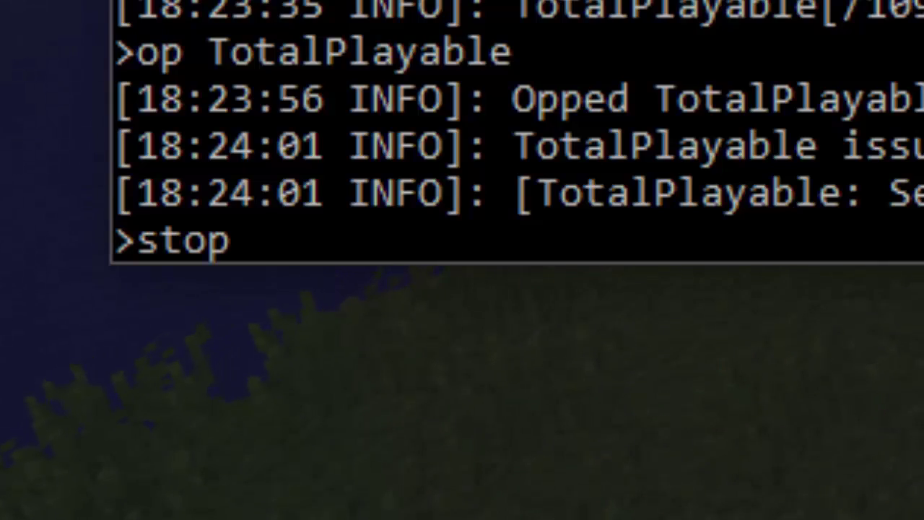
pyautogui.press('Return')
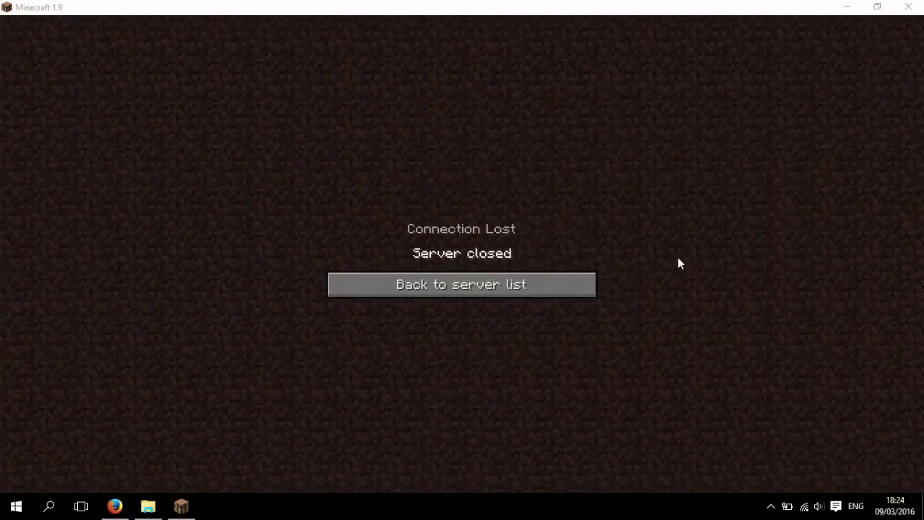
pyautogui.click(508, 286)
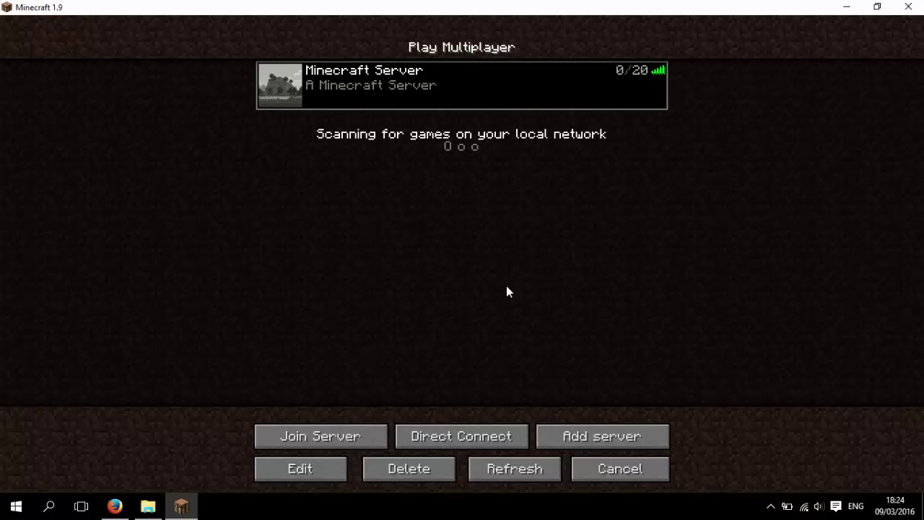
pyautogui.click(524, 471)
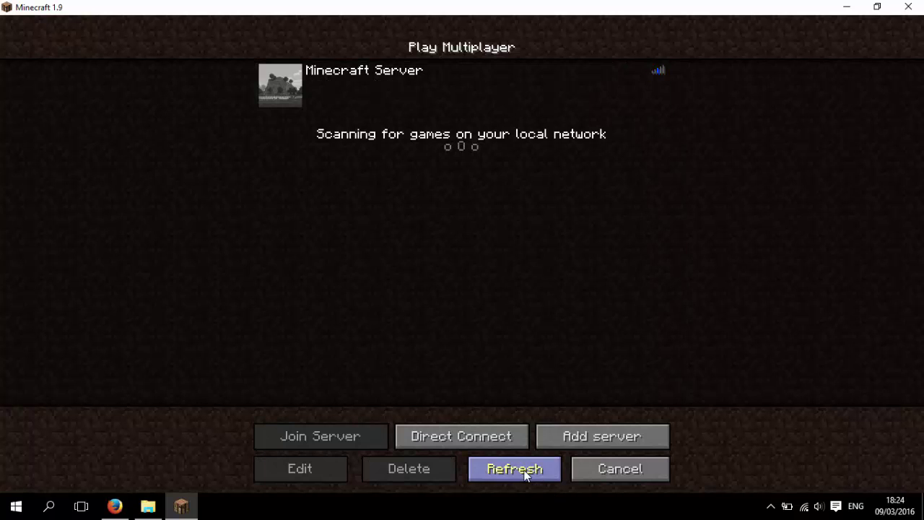
# - Start the server again with the run batch file in the Spigot Server folder and recheck its status in Minecraft's multiplayer list
pyautogui.click(149, 510)
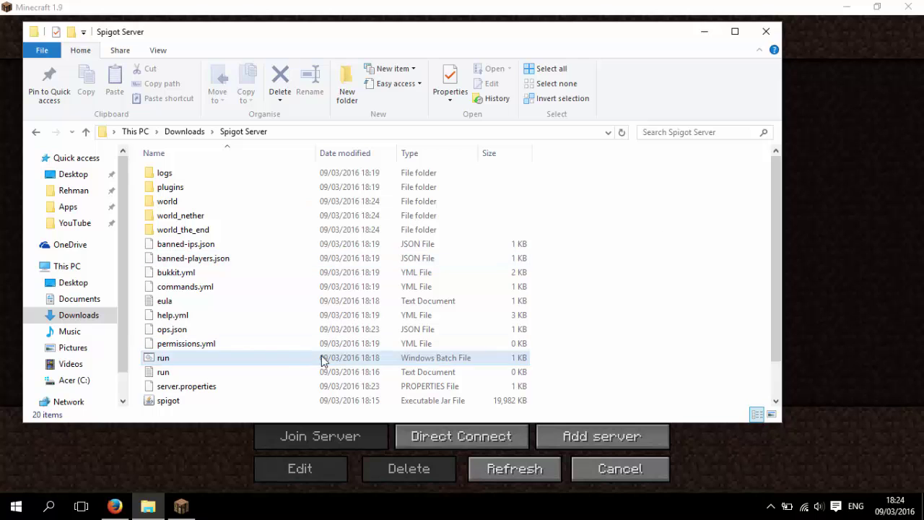
pyautogui.doubleClick(286, 354)
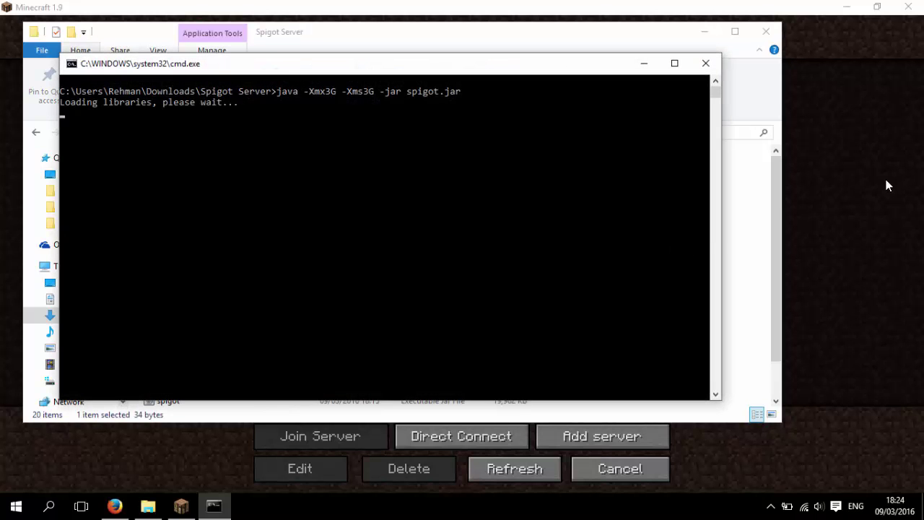
pyautogui.click(887, 185)
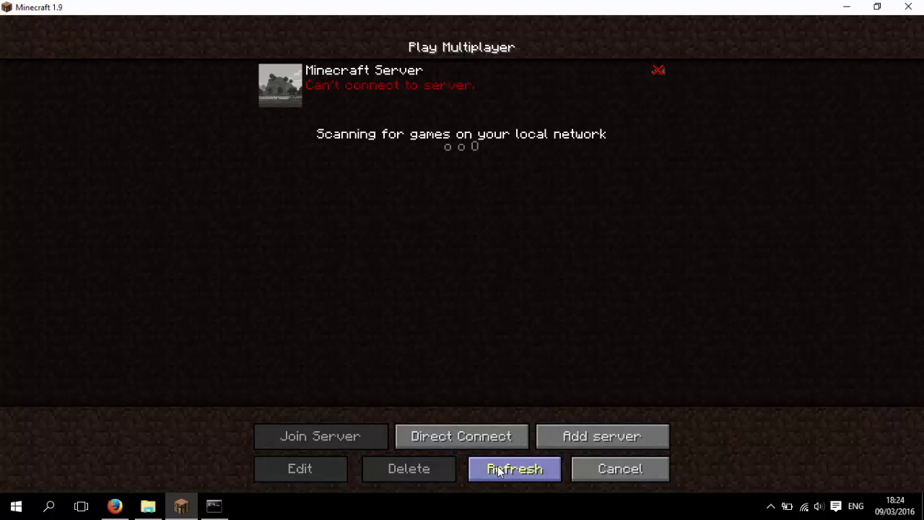
pyautogui.click(516, 468)
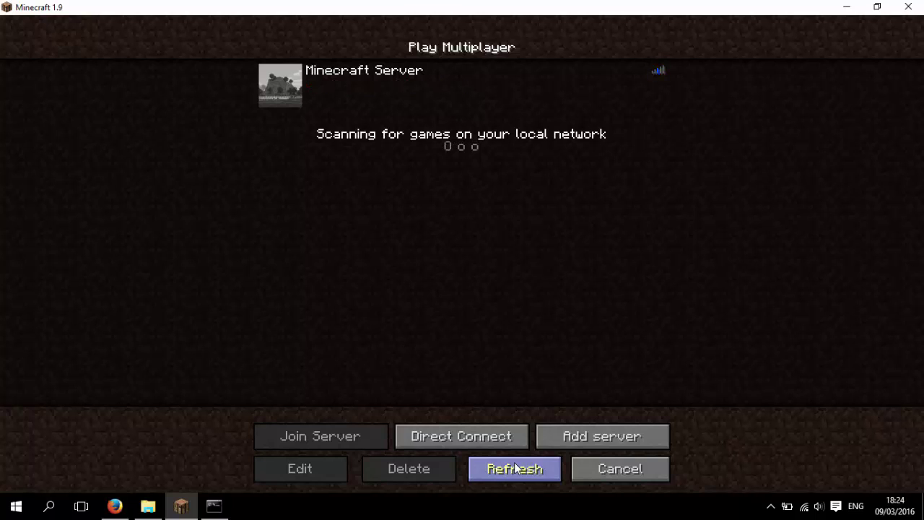